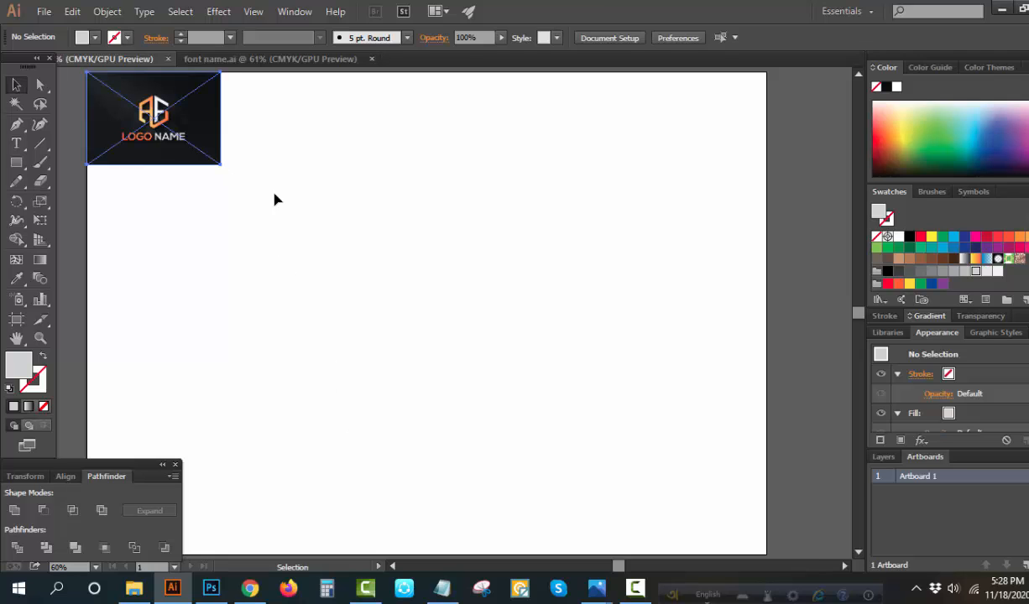
# Enlarge the placed logo reference image and position it over the artboard's upper-left corner, leaving it deselected
pyautogui.moveTo(220, 164); pyautogui.dragTo(482, 327)
pyautogui.moveTo(357, 269); pyautogui.dragTo(240, 212)
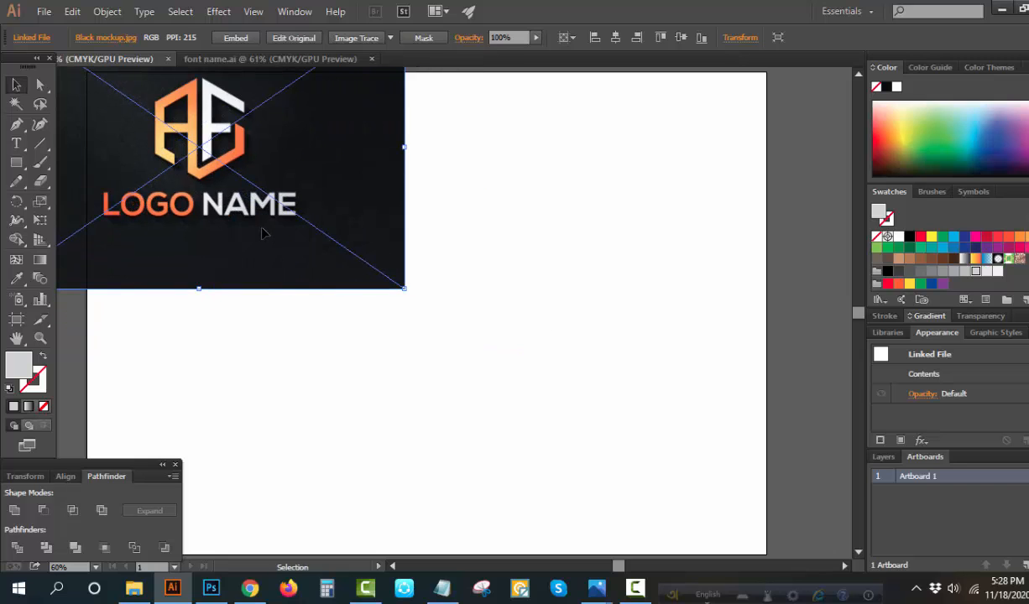
pyautogui.press('a')
pyautogui.press('v')
pyautogui.moveTo(264, 196); pyautogui.dragTo(270, 203)
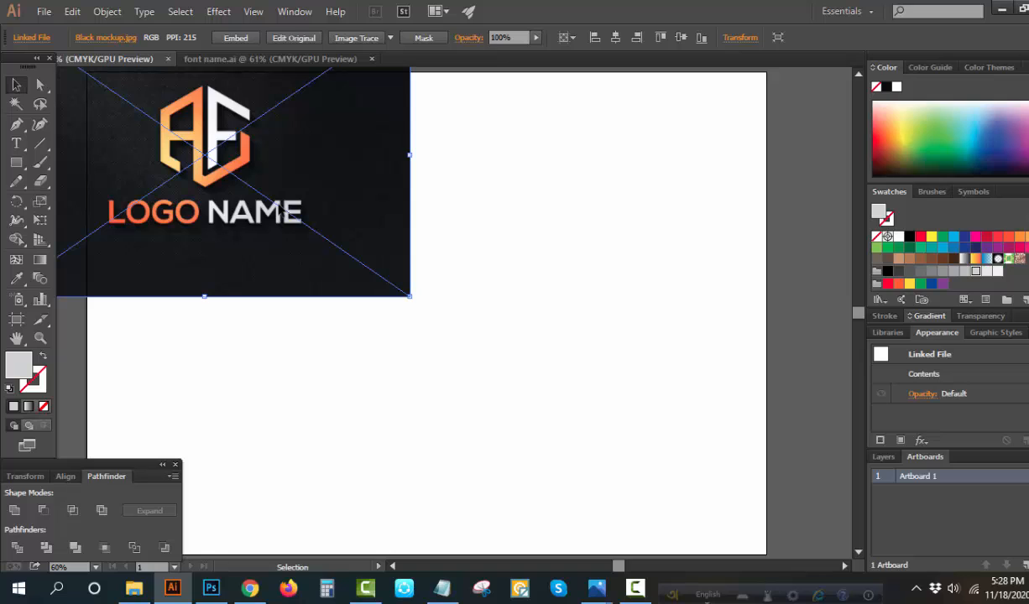
pyautogui.press('a')
pyautogui.hotkey('ctrl', 'shift', 'a')
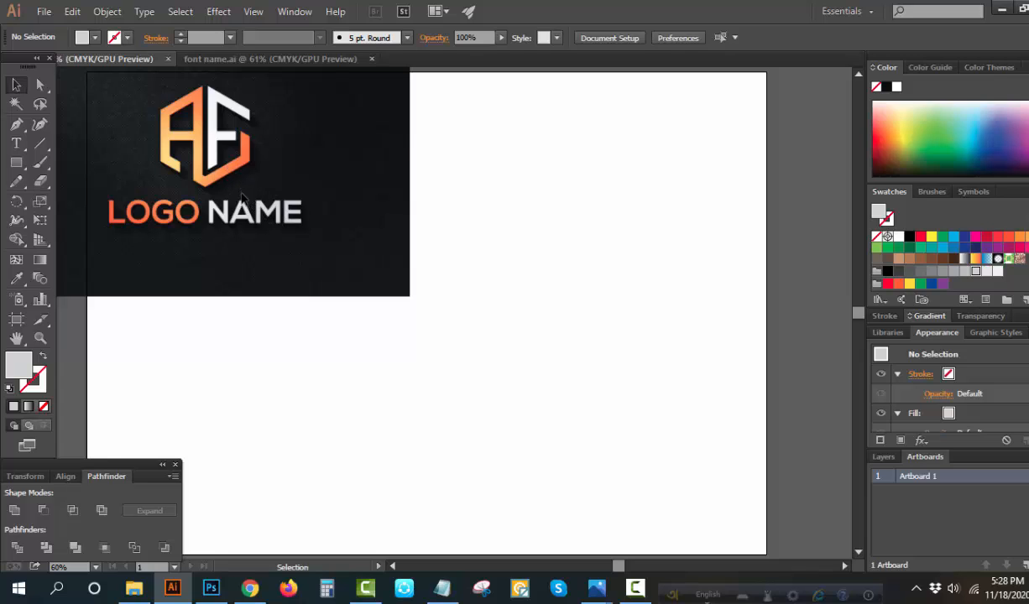
# Draw a pointy-top hexagon with the Polygon tool and place it below and to the right of the reference image
pyautogui.moveTo(16, 162); pyautogui.dragTo(58, 215)
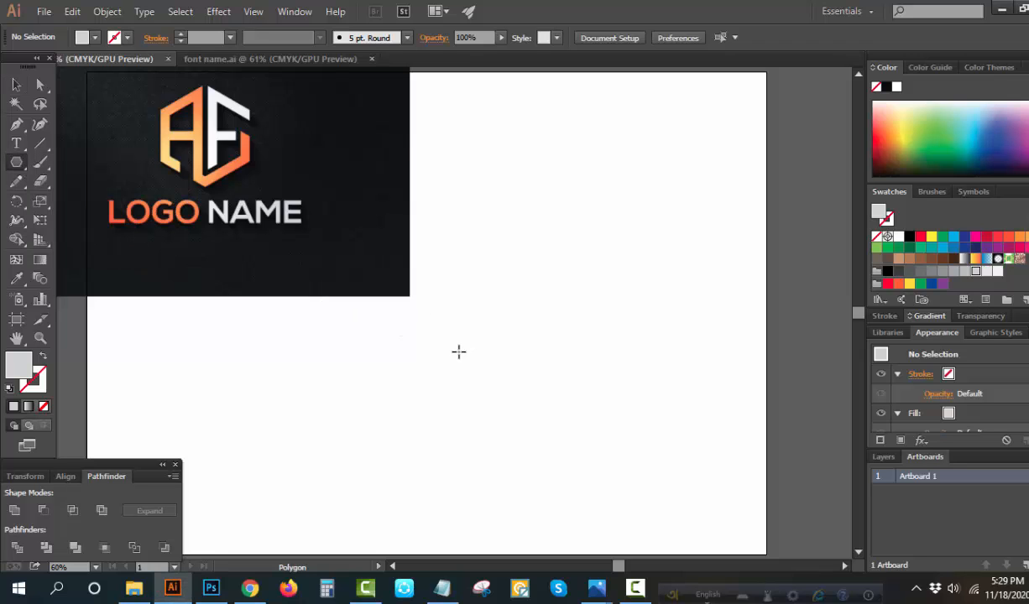
pyautogui.moveTo(456, 353); pyautogui.dragTo(537, 299)
pyautogui.click(16, 85)
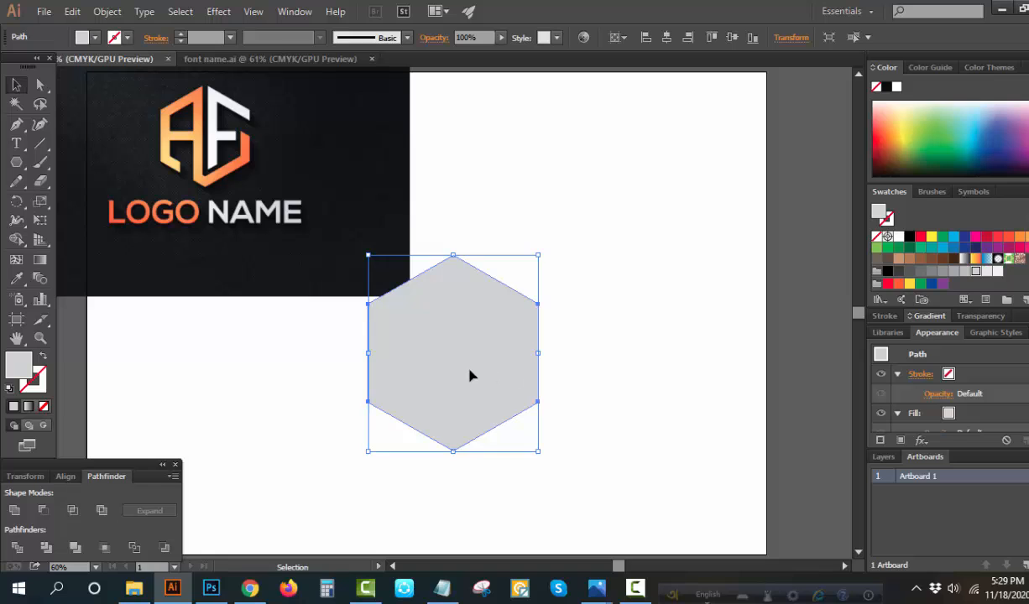
pyautogui.moveTo(470, 375); pyautogui.dragTo(539, 369)
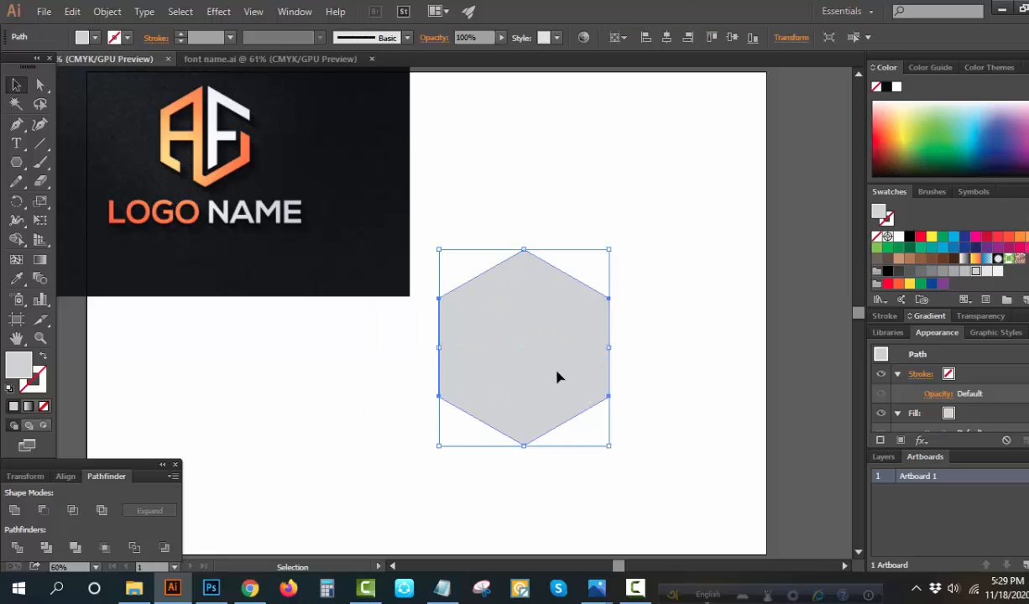
# Remove the hexagon's fill and give it a 40 pt black stroke
pyautogui.click(44, 408)
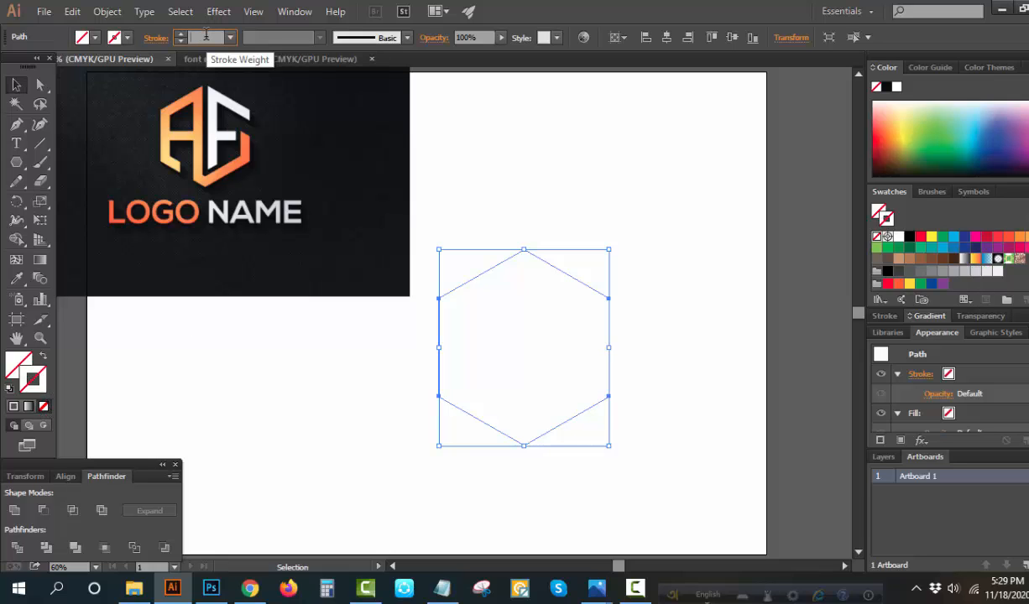
pyautogui.press('Return')
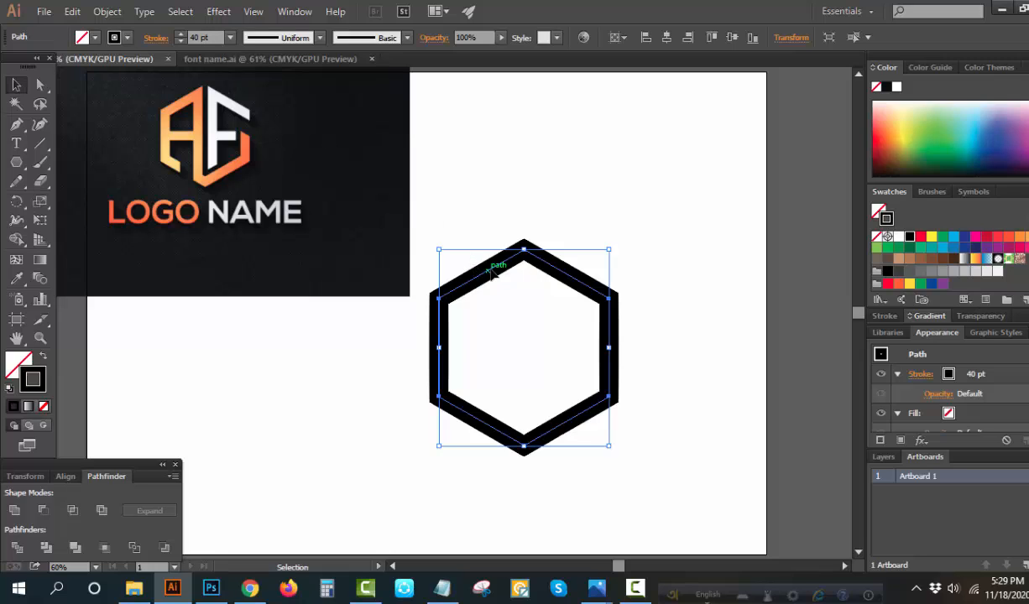
pyautogui.click(499, 213)
# Draw two parallel vertical lines through the hexagon, one on each side of its centre and extending past its outline
pyautogui.click(40, 142)
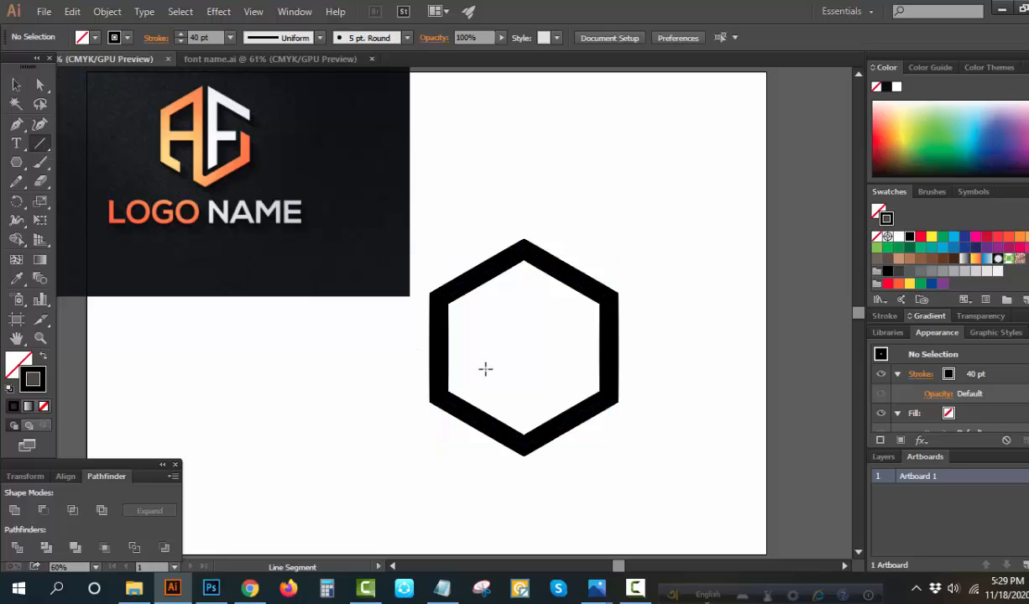
pyautogui.moveTo(509, 334); pyautogui.dragTo(510, 490)
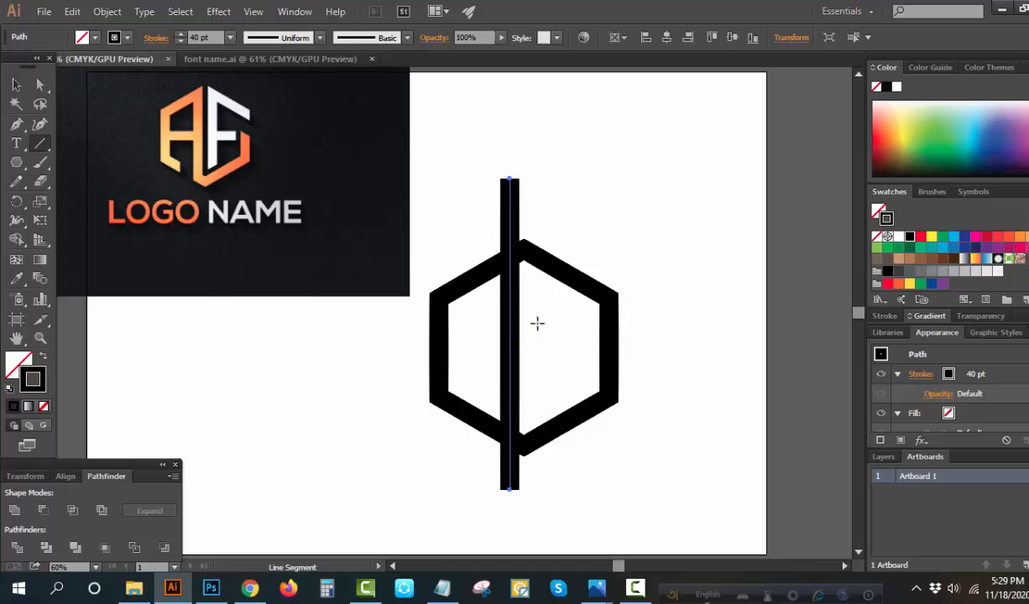
pyautogui.moveTo(537, 323); pyautogui.dragTo(541, 484)
# Nudge the right vertical line slightly to the right to widen the gap between the two lines
pyautogui.click(17, 85)
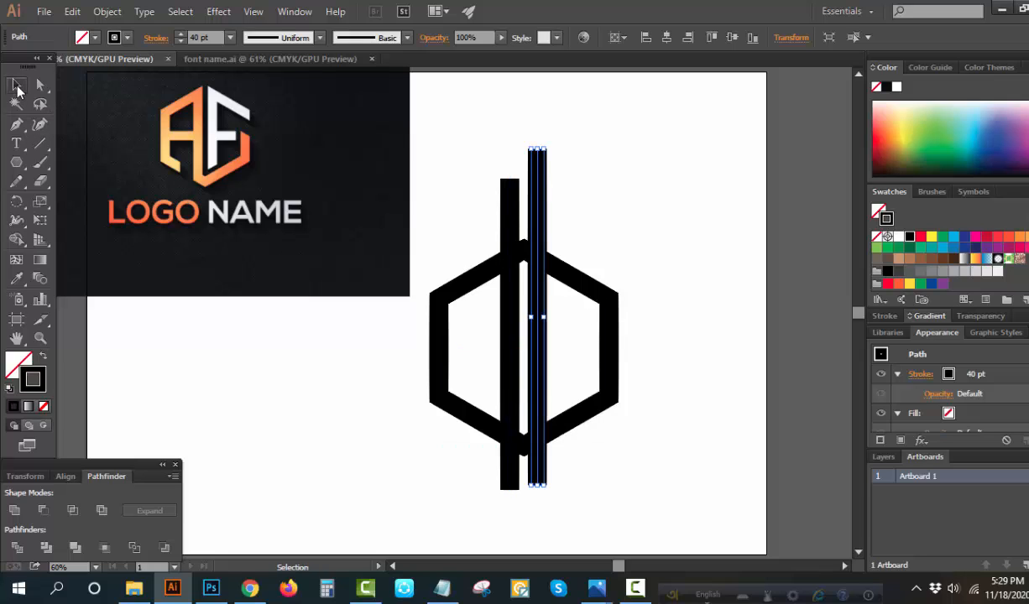
pyautogui.press('Right')
pyautogui.press('Right')
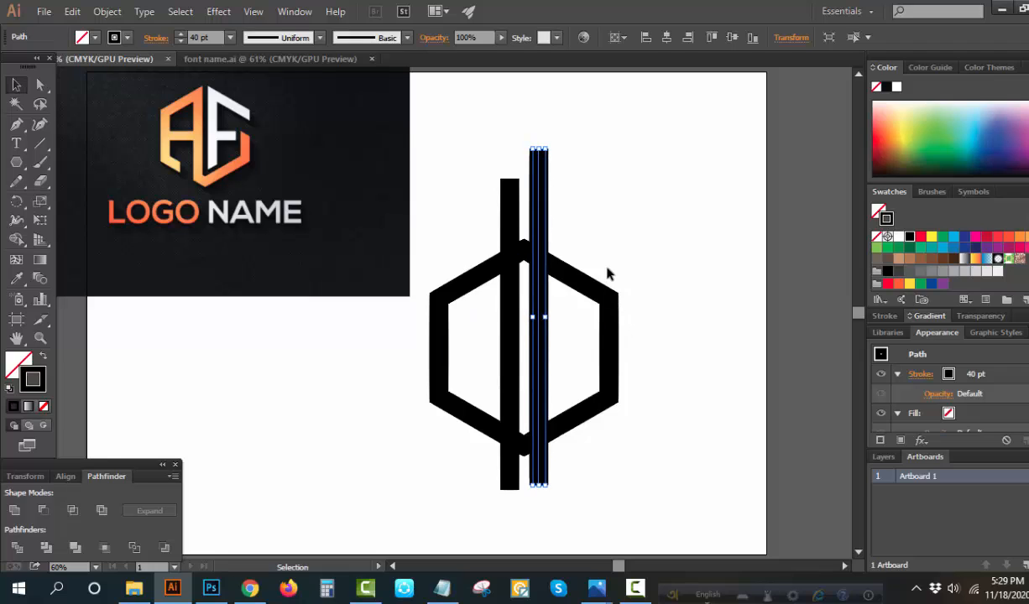
pyautogui.press('Right')
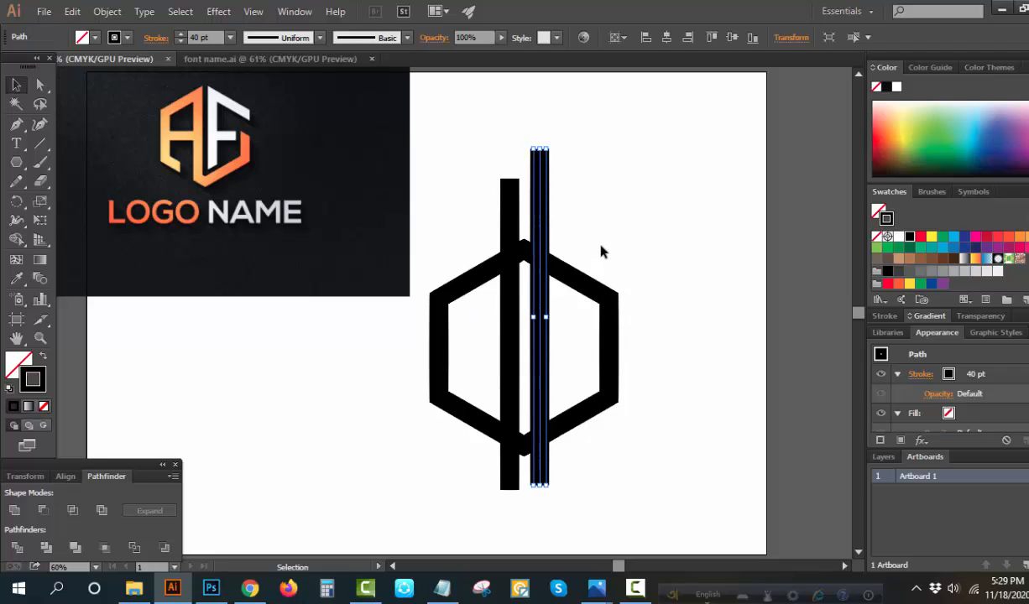
pyautogui.click(598, 243)
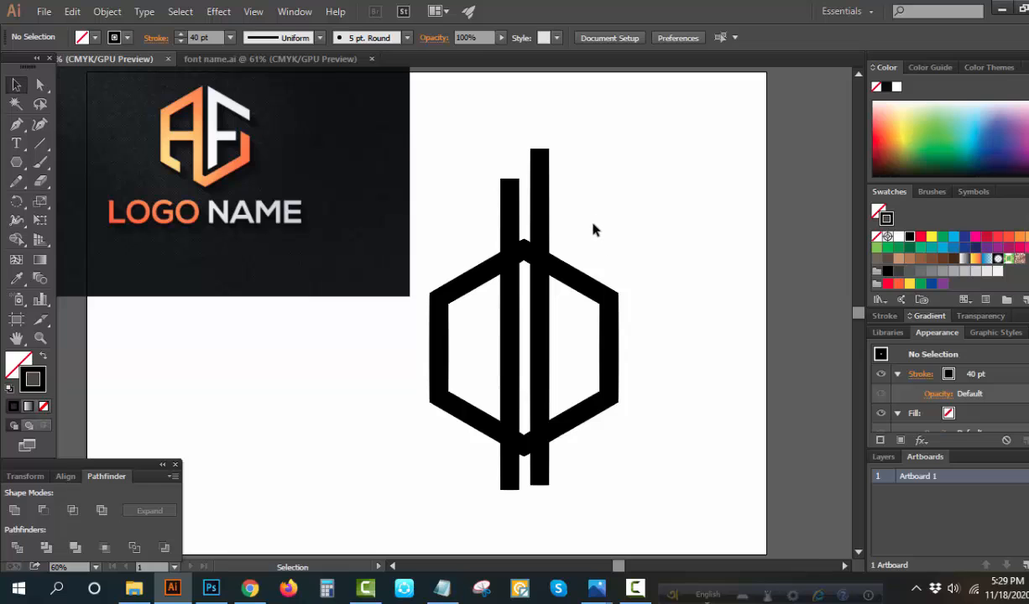
pyautogui.click(542, 190)
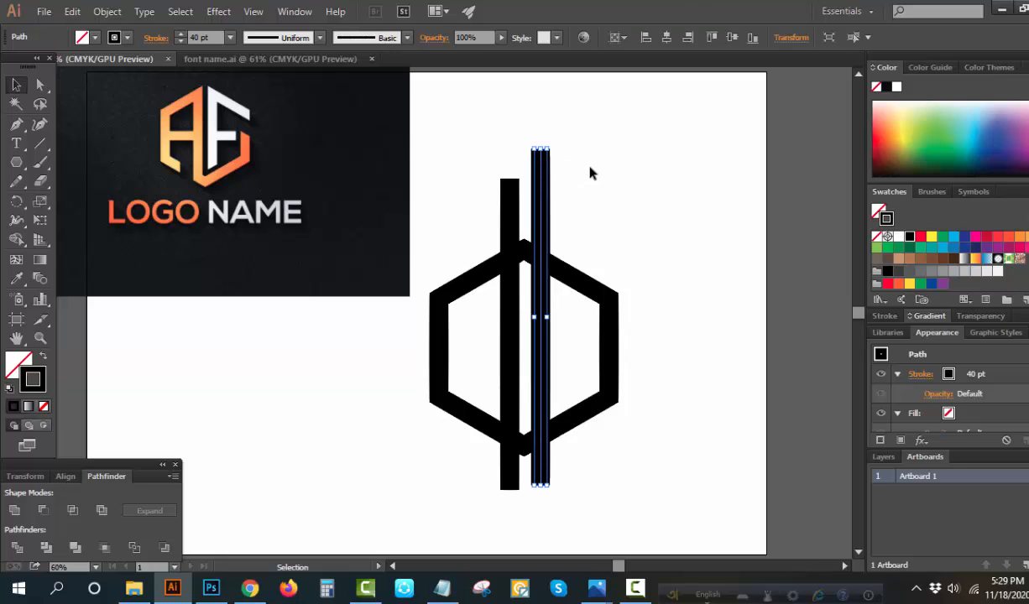
# Group the two vertical lines
pyautogui.moveTo(563, 158); pyautogui.dragTo(492, 186)
pyautogui.rightClick(636, 185)
pyautogui.click(674, 255)
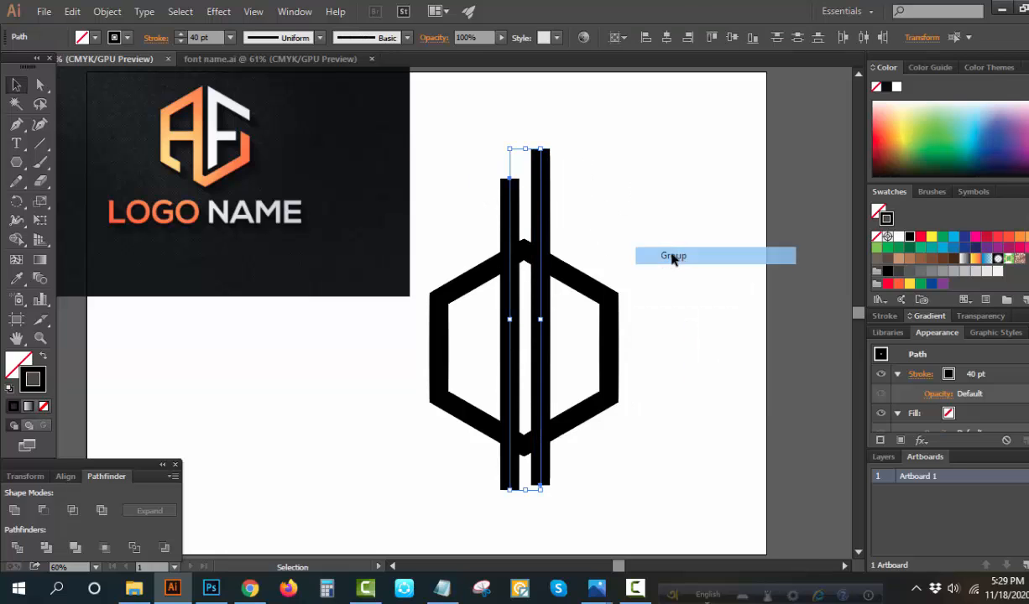
pyautogui.click(632, 210)
# Centre the vertical line pair horizontally on the hexagon and shift the combined artwork slightly up and left
pyautogui.moveTo(626, 205); pyautogui.dragTo(506, 311)
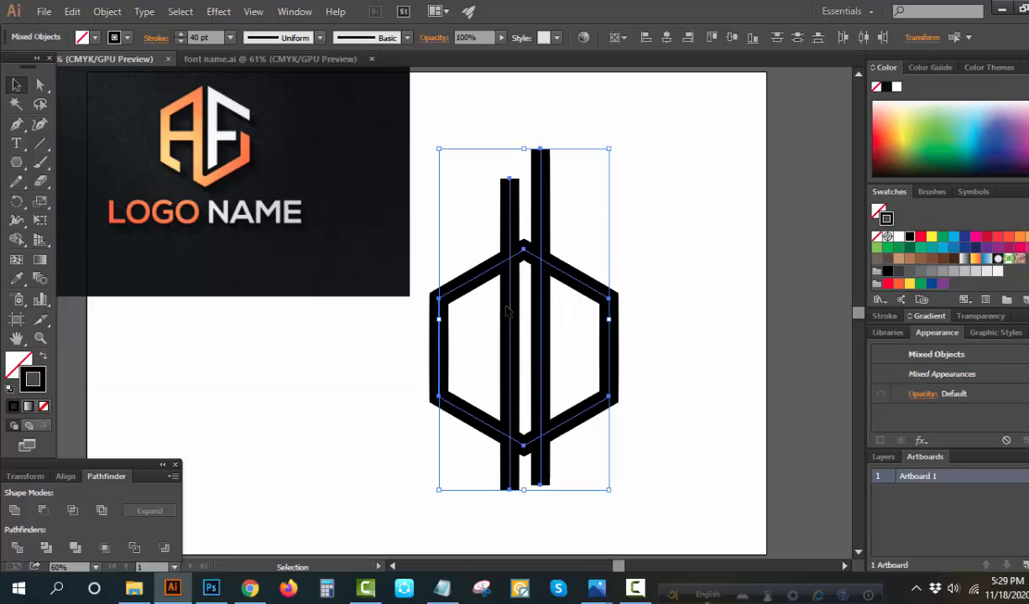
pyautogui.click(667, 37)
pyautogui.moveTo(583, 227); pyautogui.dragTo(420, 300)
pyautogui.moveTo(485, 243); pyautogui.dragTo(576, 243)
pyautogui.click(244, 195)
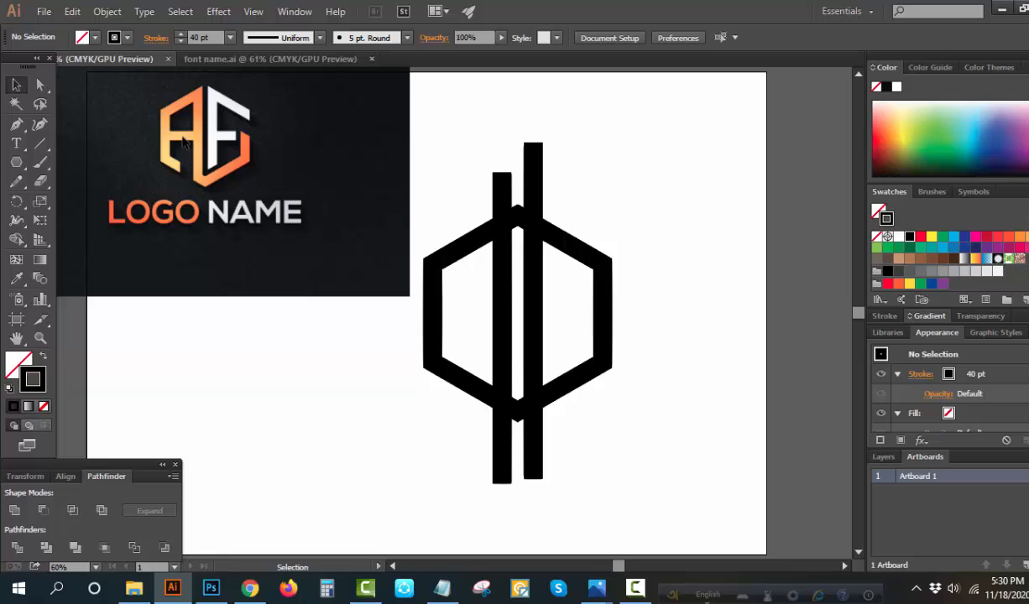
# Draw a horizontal line about 720 pt long across the middle of the hexagon
pyautogui.click(40, 143)
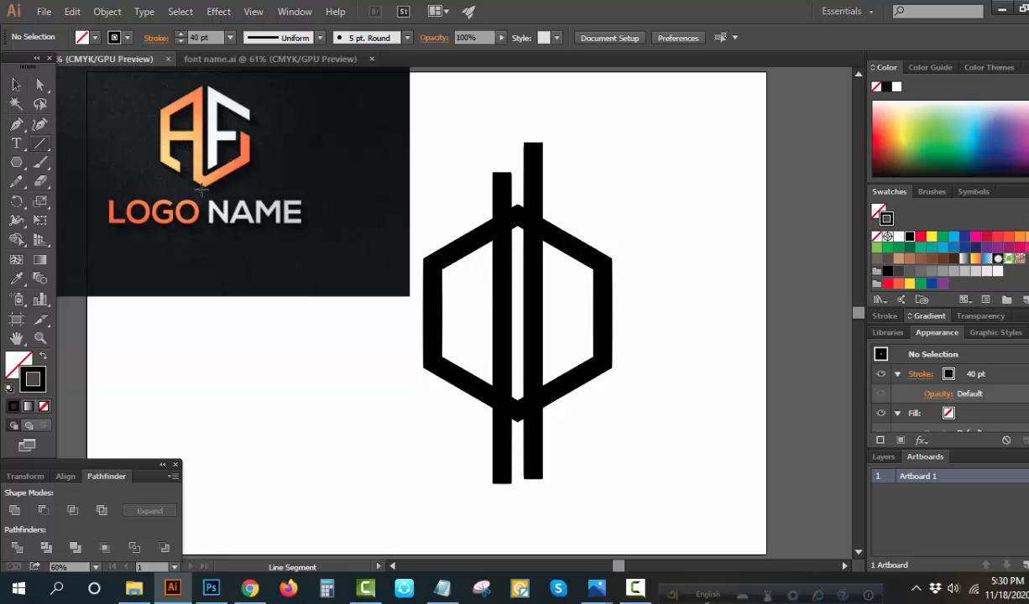
pyautogui.moveTo(485, 309); pyautogui.dragTo(657, 311)
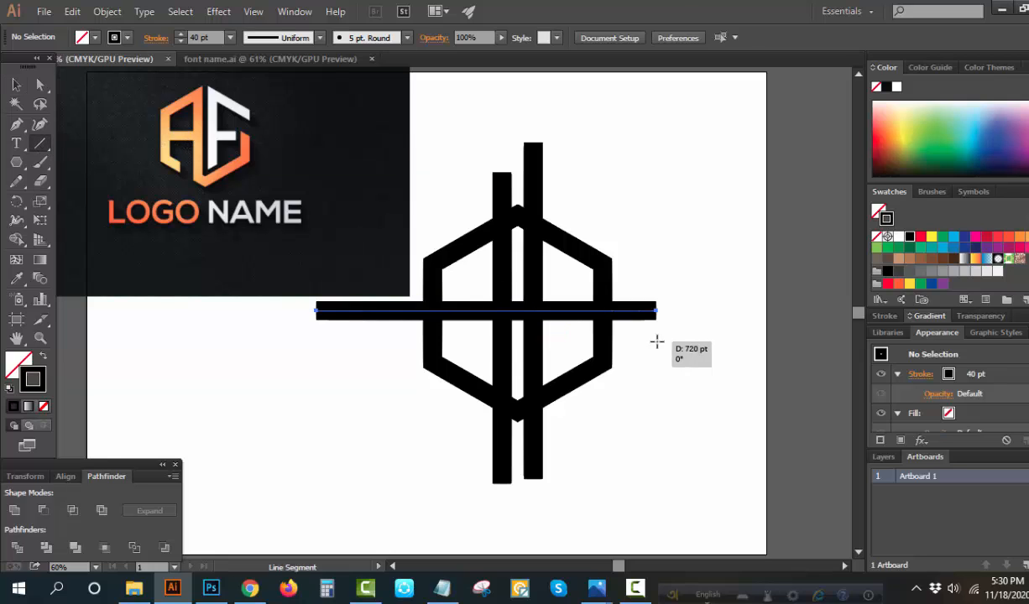
pyautogui.click(16, 85)
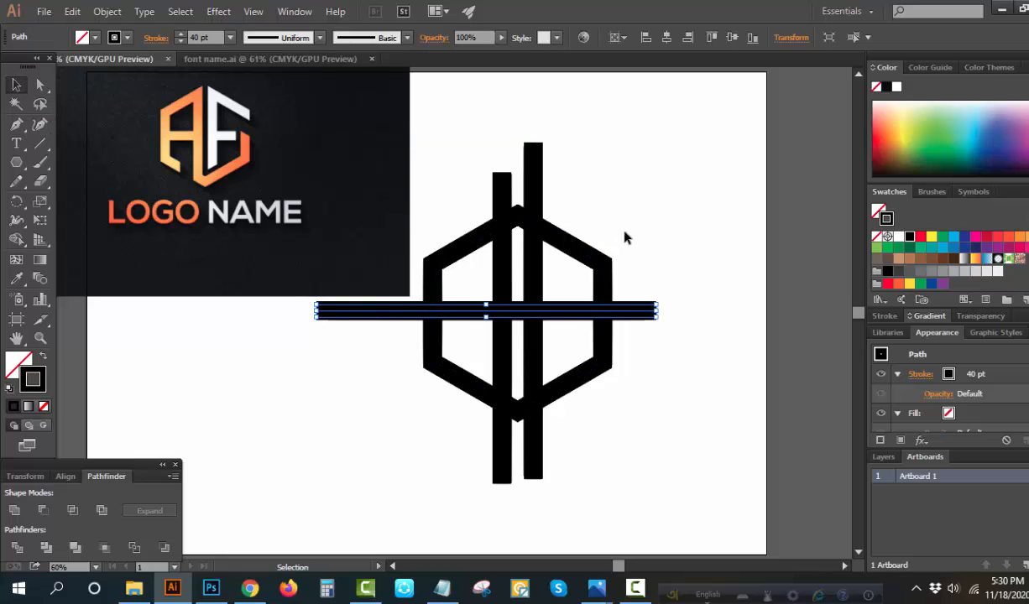
# Align the horizontal line with the hexagon and vertical lines on their horizontal centres, and reposition the artwork
pyautogui.moveTo(625, 223); pyautogui.dragTo(554, 336)
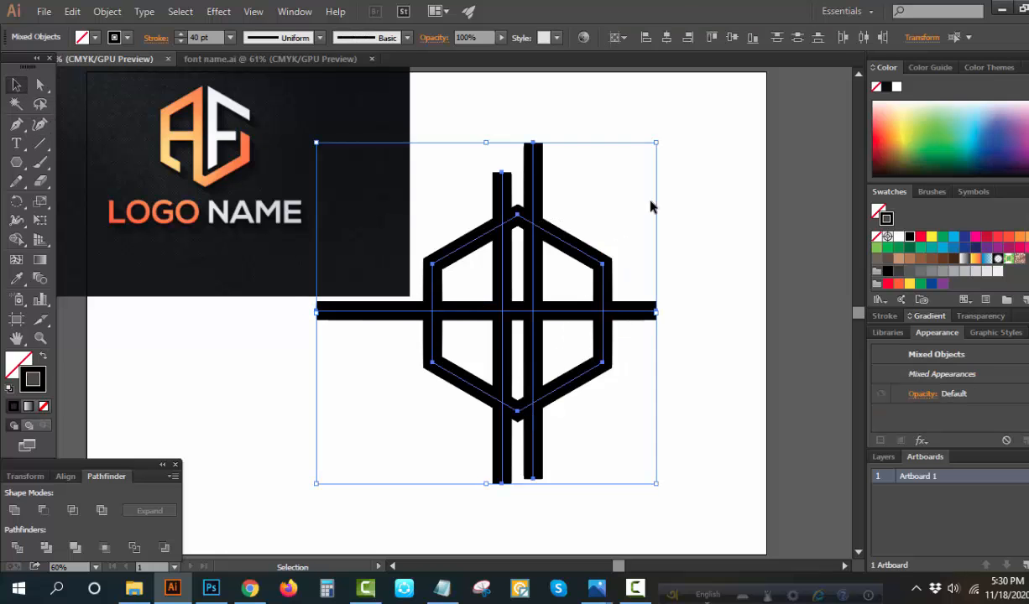
pyautogui.click(666, 38)
pyautogui.moveTo(513, 280); pyautogui.dragTo(593, 276)
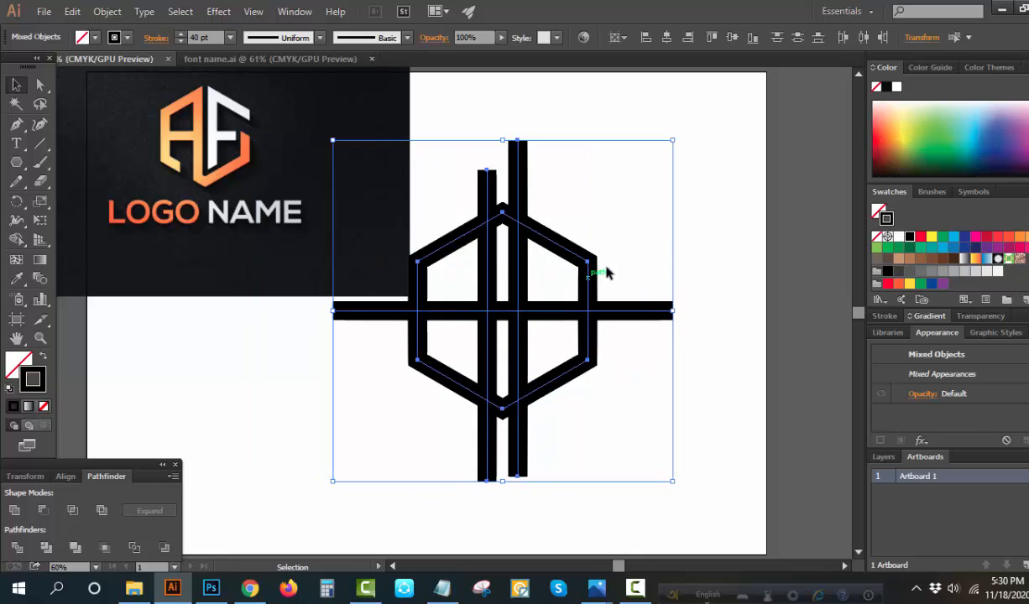
pyautogui.click(615, 225)
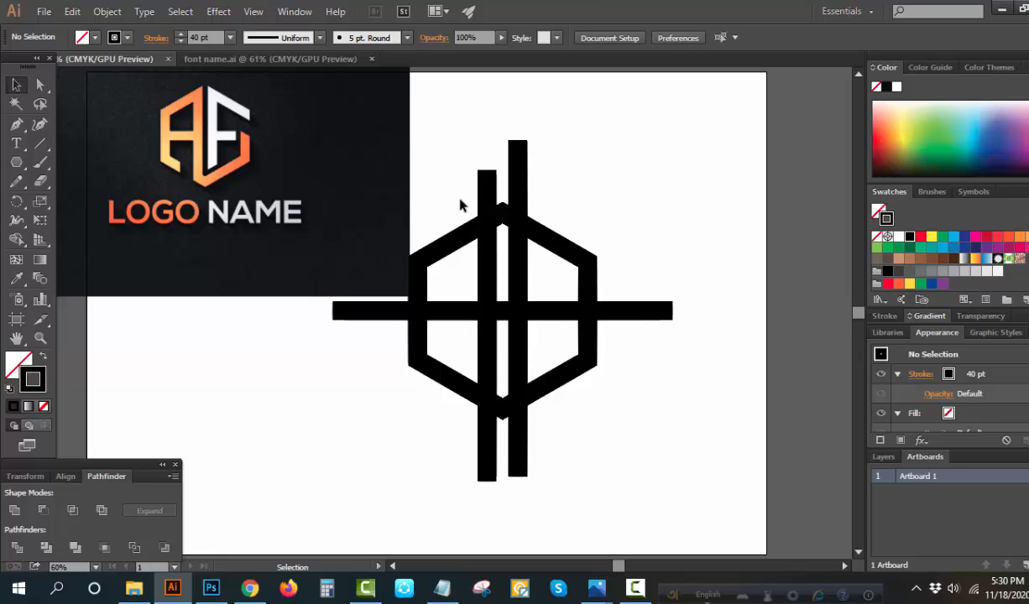
# Expand the hexagon and all the lines into filled shapes
pyautogui.moveTo(453, 186); pyautogui.dragTo(570, 378)
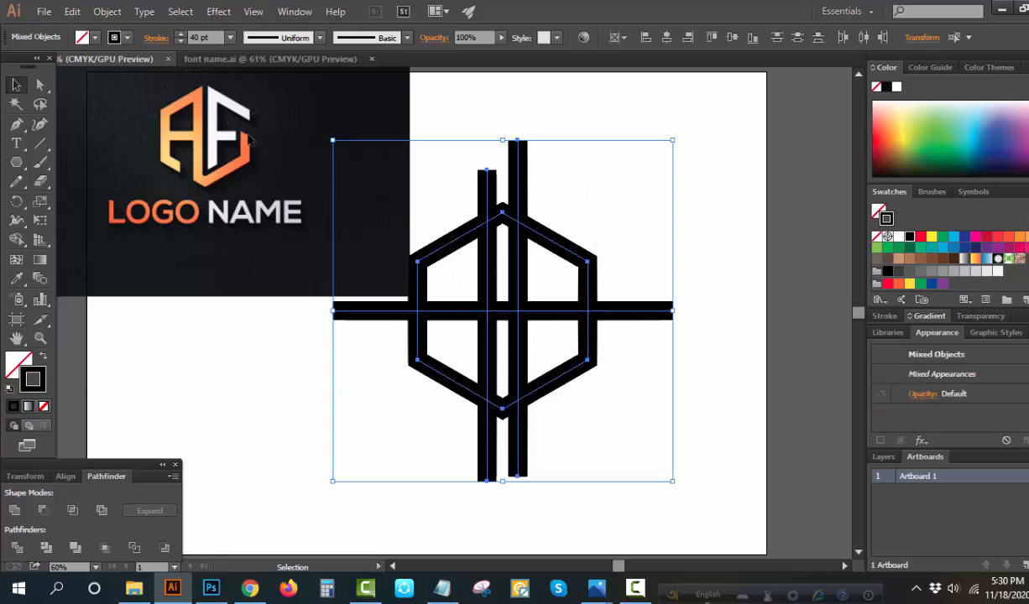
pyautogui.click(104, 11)
pyautogui.click(151, 176)
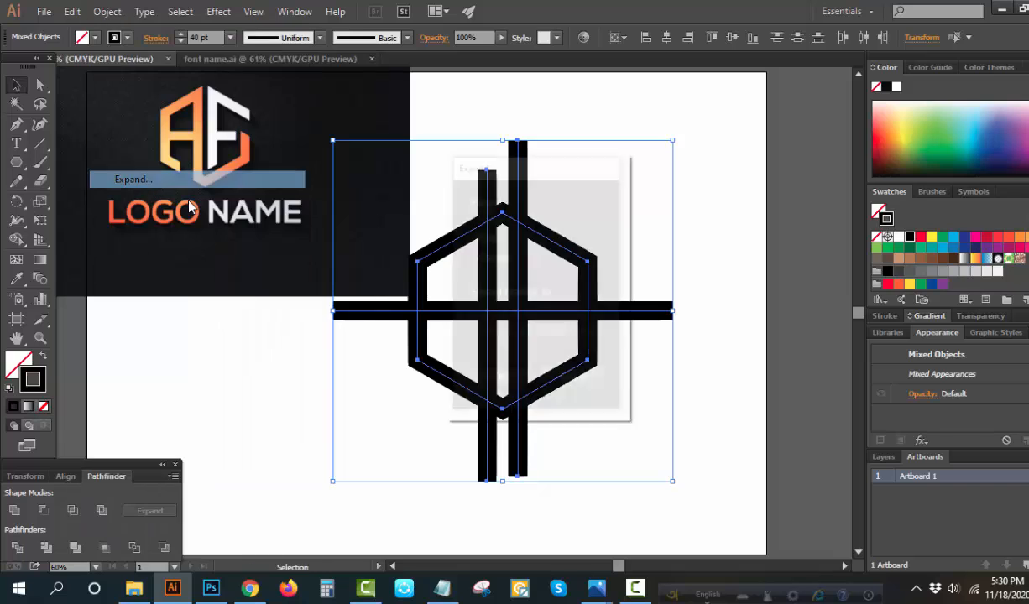
pyautogui.click(522, 378)
pyautogui.click(634, 424)
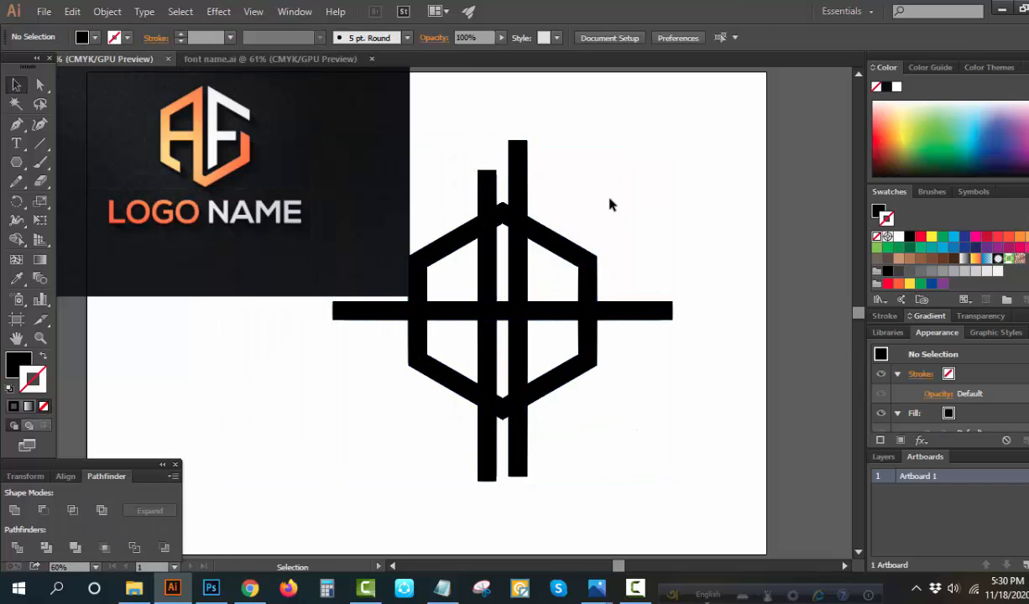
# Apply an Offset Path effect of 22 pt with mitered joins and preview on to the expanded hexagon and bars
pyautogui.moveTo(608, 187); pyautogui.dragTo(506, 422)
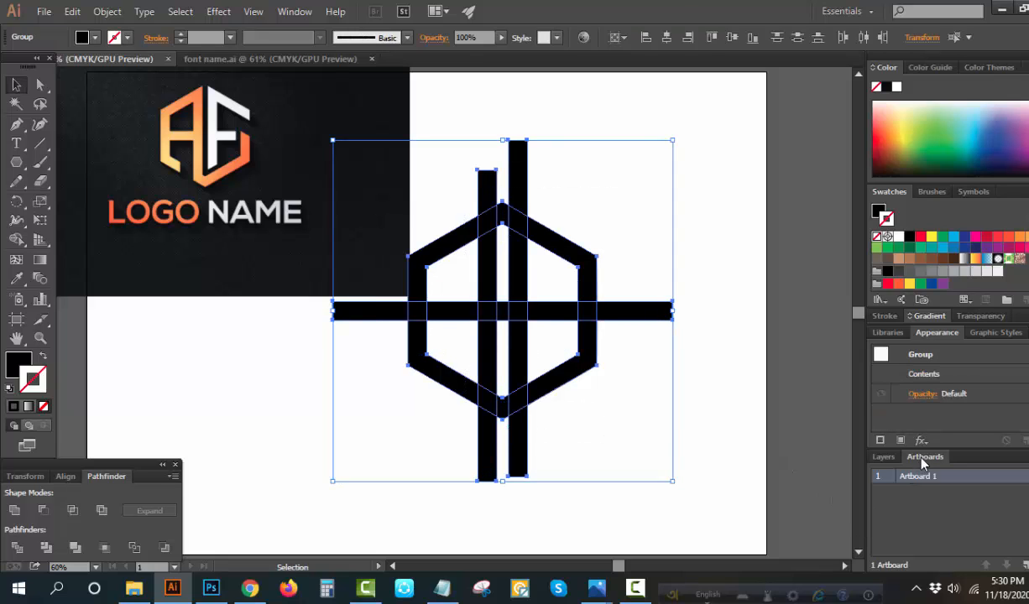
pyautogui.click(921, 440)
pyautogui.moveTo(947, 121)
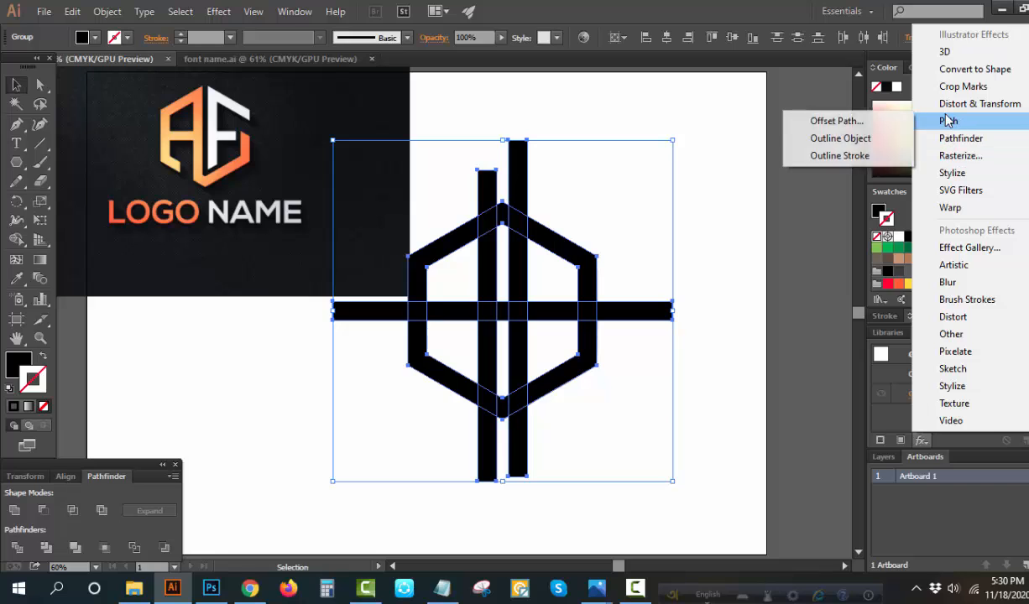
pyautogui.click(827, 122)
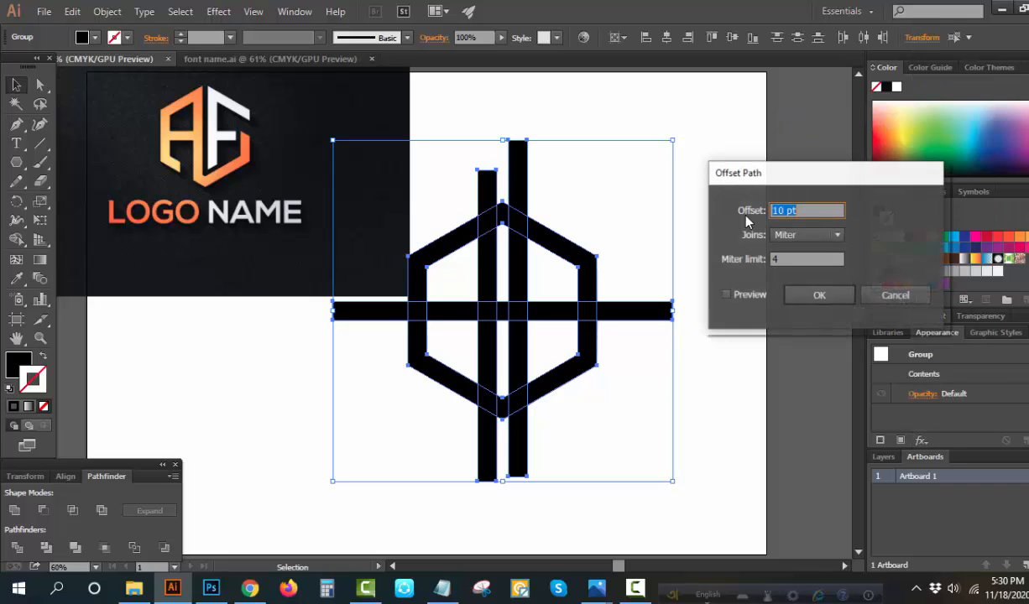
pyautogui.click(726, 294)
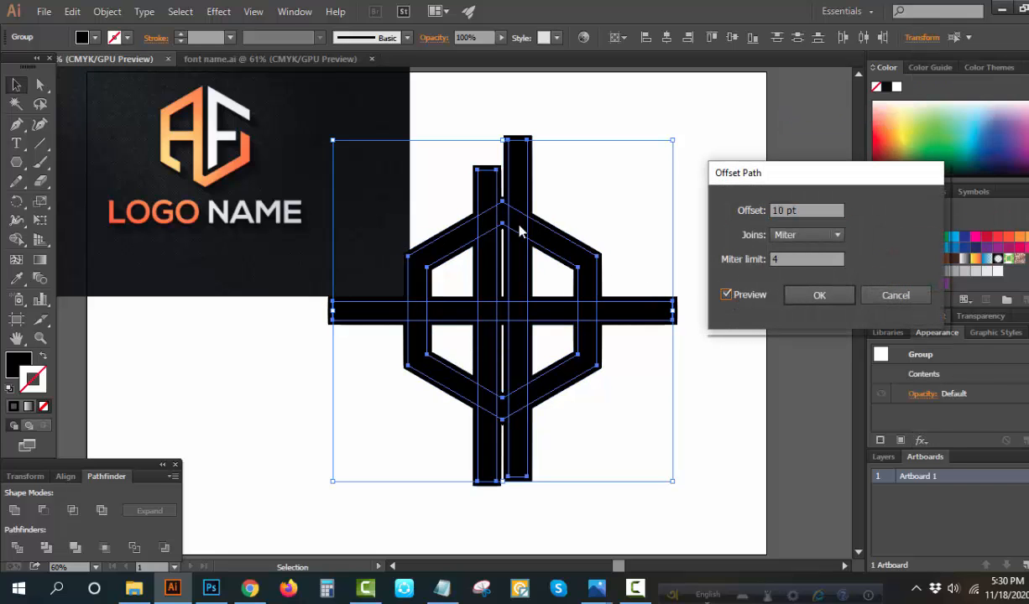
pyautogui.click(803, 211)
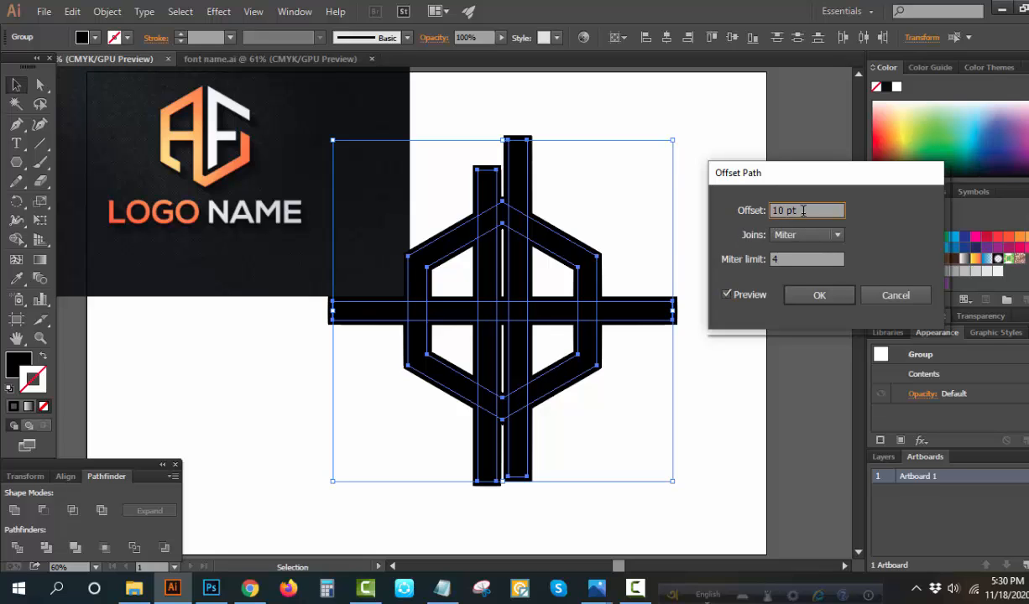
pyautogui.press('Up')
pyautogui.press('Up')
pyautogui.press('Up')
pyautogui.press('Up')
pyautogui.press('Up')
pyautogui.press('Up')
pyautogui.press('Up')
pyautogui.press('Up')
pyautogui.press('Up')
pyautogui.press('Up')
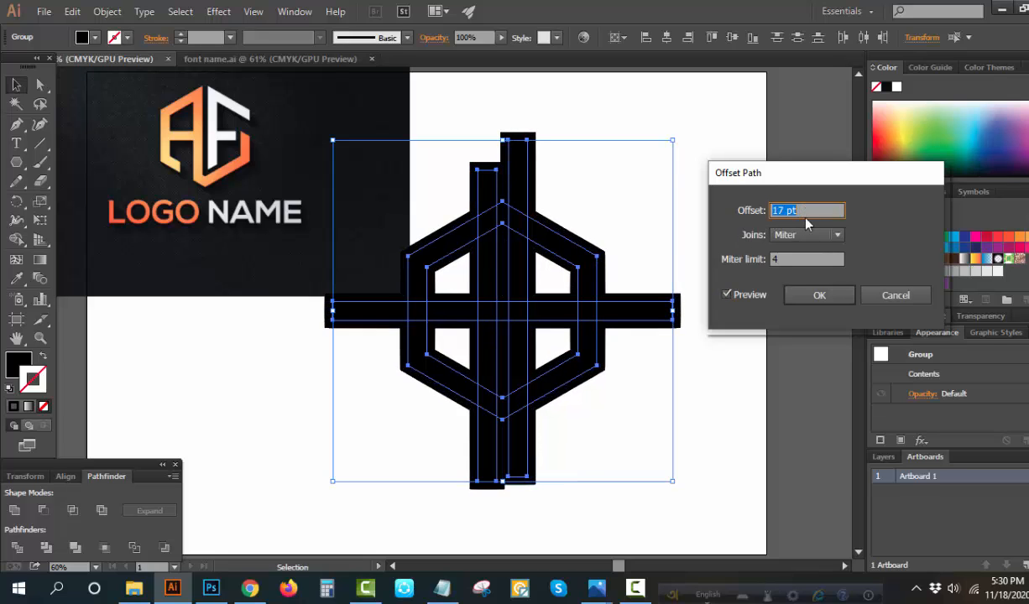
pyautogui.press('Up')
pyautogui.press('Up')
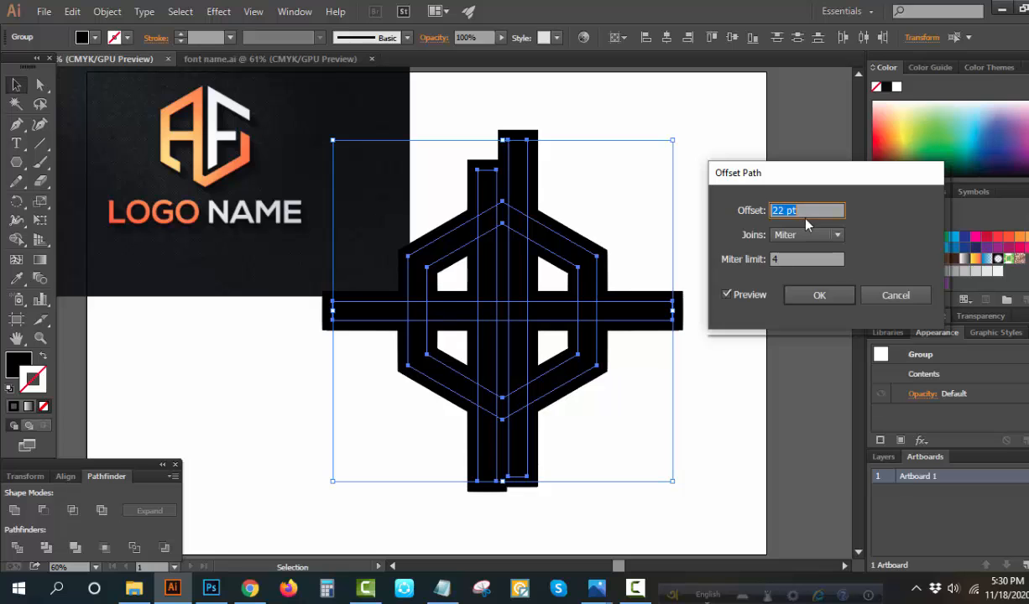
pyautogui.click(820, 297)
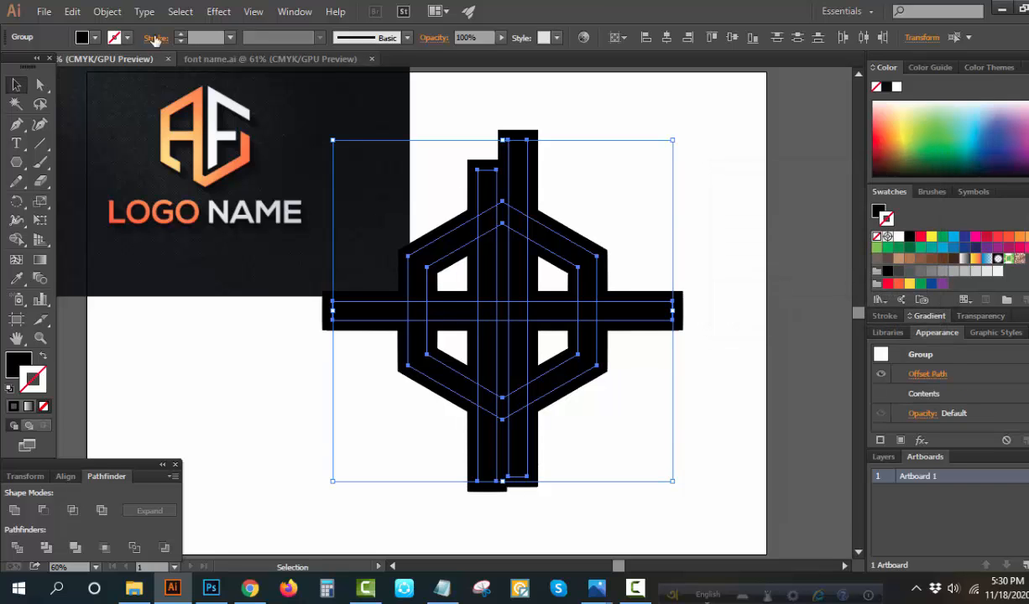
# Expand the appearance of the offset hexagon and bars, and fill the resulting shapes with light orange
pyautogui.click(110, 9)
pyautogui.click(155, 197)
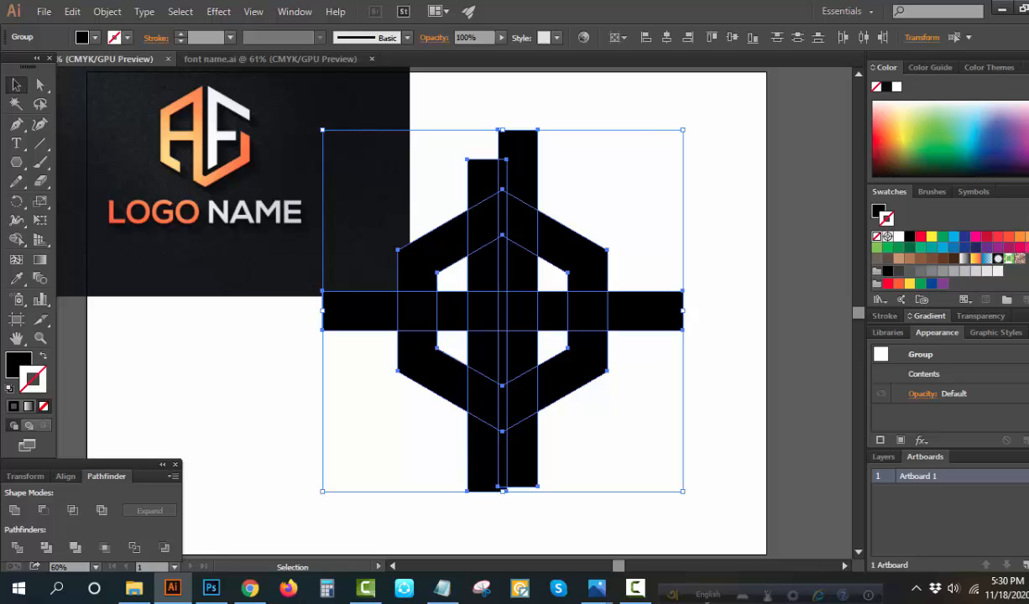
pyautogui.click(899, 261)
pyautogui.click(42, 403)
pyautogui.click(1024, 237)
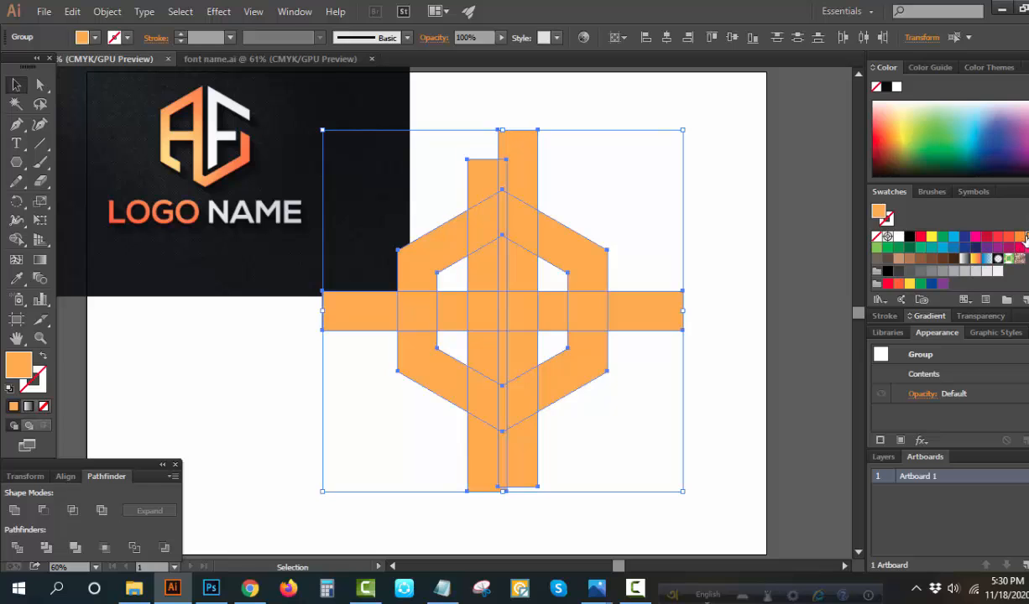
# Paste the black hexagon and bars in place over the orange shapes, then divide all the artwork into ungrouped pieces
pyautogui.hotkey('ctrl', 'shift', 'v')
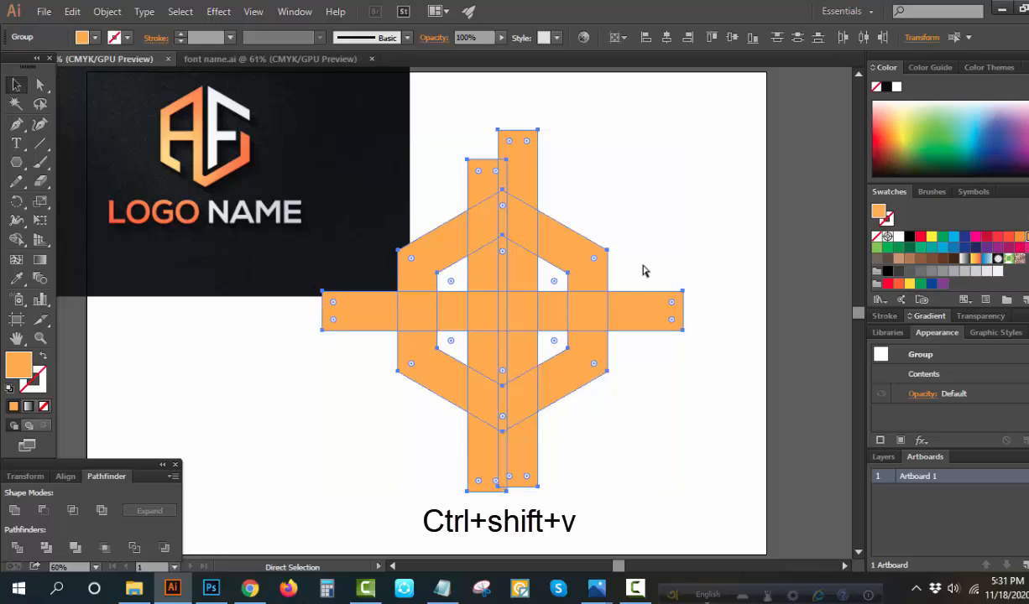
pyautogui.hotkey('ctrl', 'shift', 'v')
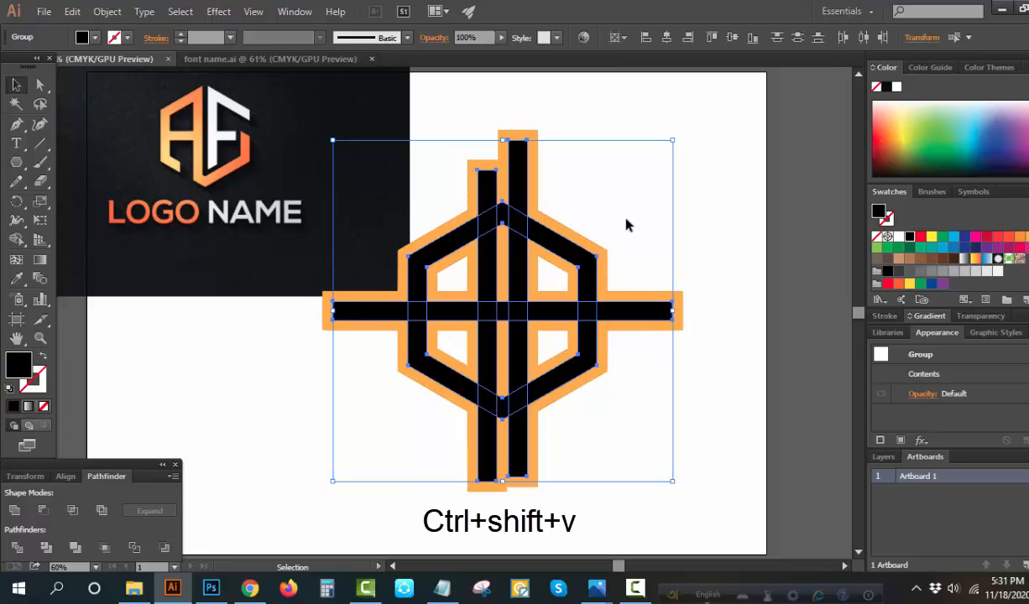
pyautogui.moveTo(629, 197); pyautogui.dragTo(445, 481)
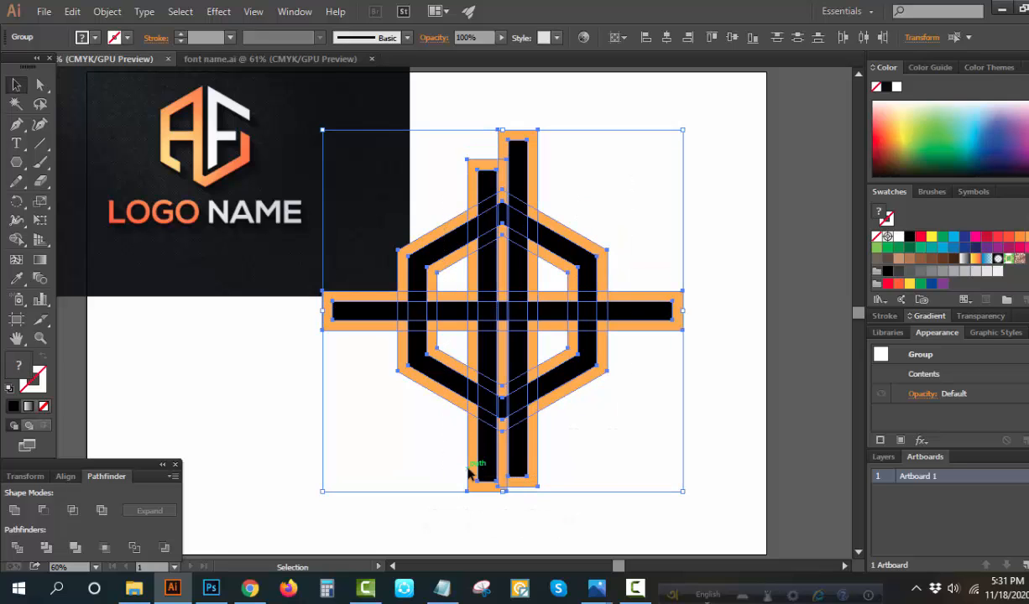
pyautogui.click(17, 547)
pyautogui.rightClick(328, 367)
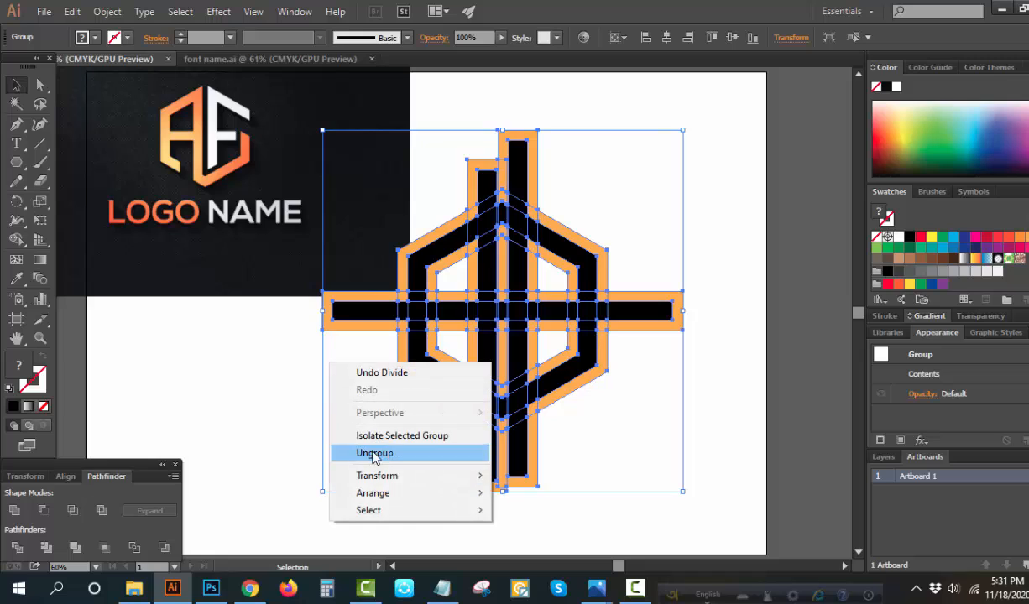
pyautogui.click(369, 452)
pyautogui.click(336, 411)
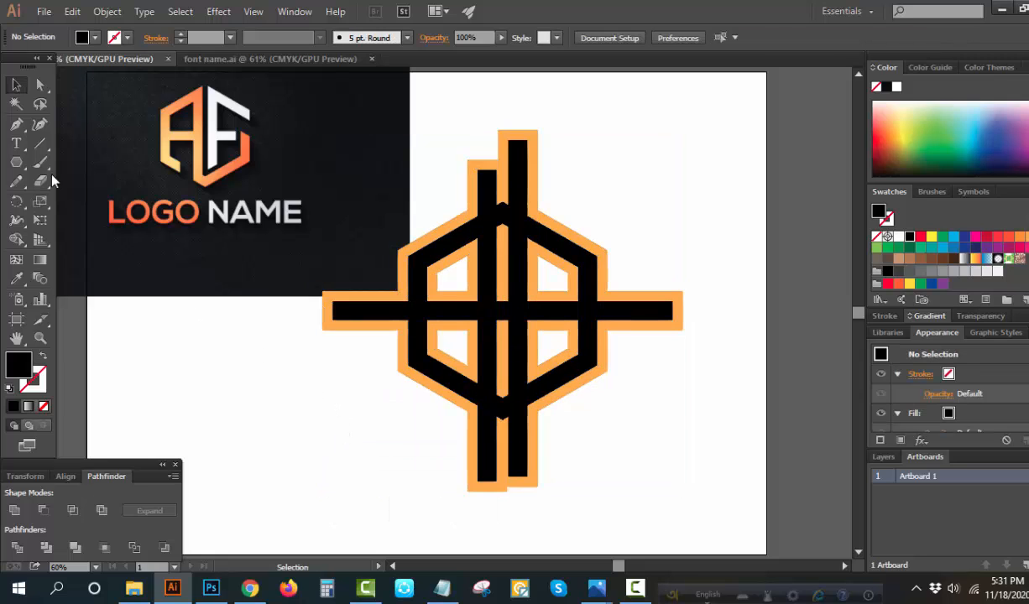
# Select all the orange pieces by color with the Magic Wand and delete them
pyautogui.click(16, 103)
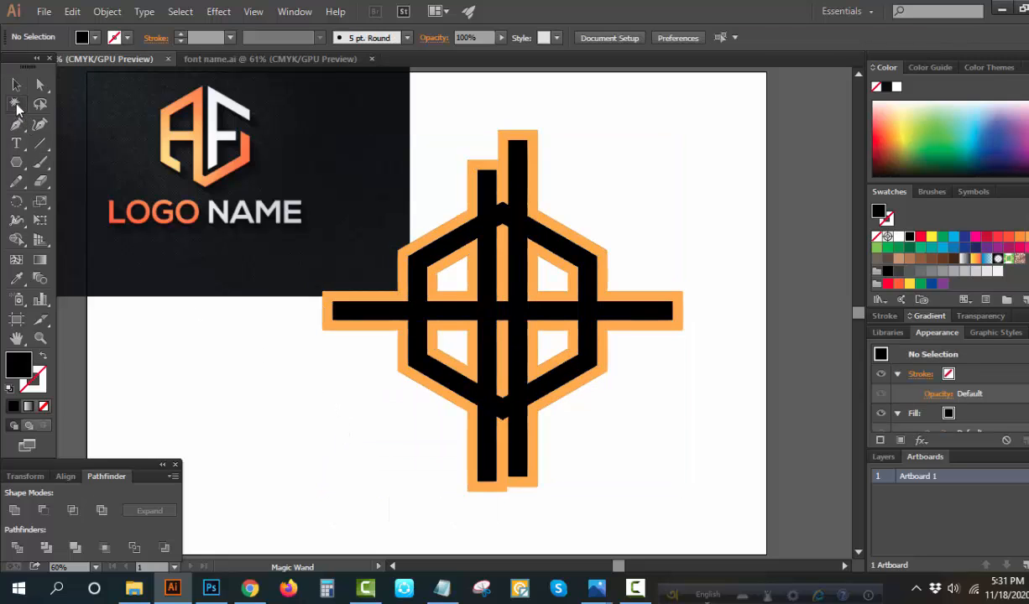
pyautogui.click(519, 155)
pyautogui.press('Delete')
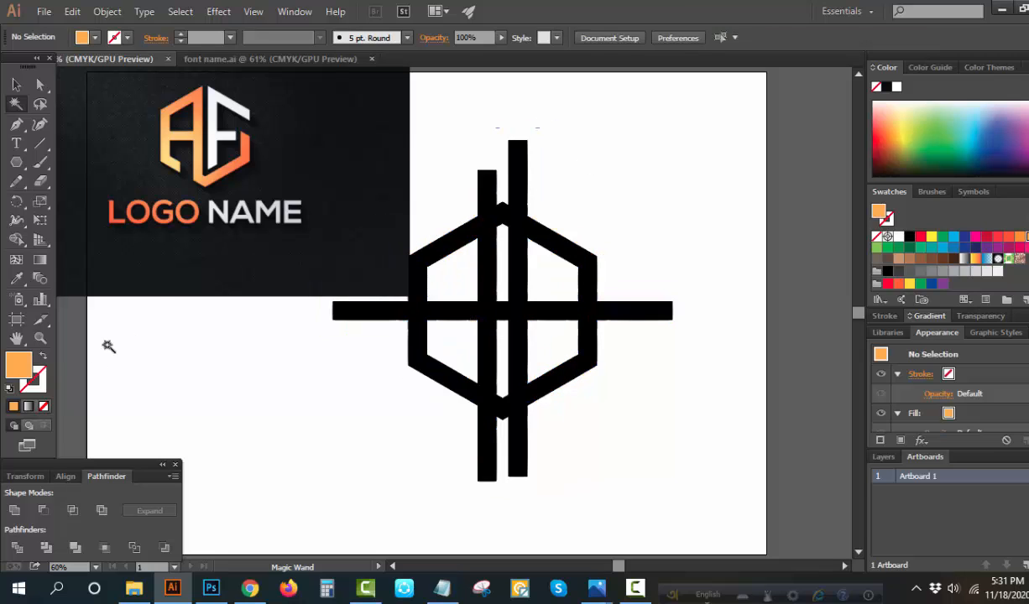
# Delete the bar ends that protrude above the hexagon and beyond its right side
pyautogui.scroll(2, 542, 329)
pyautogui.click(17, 86)
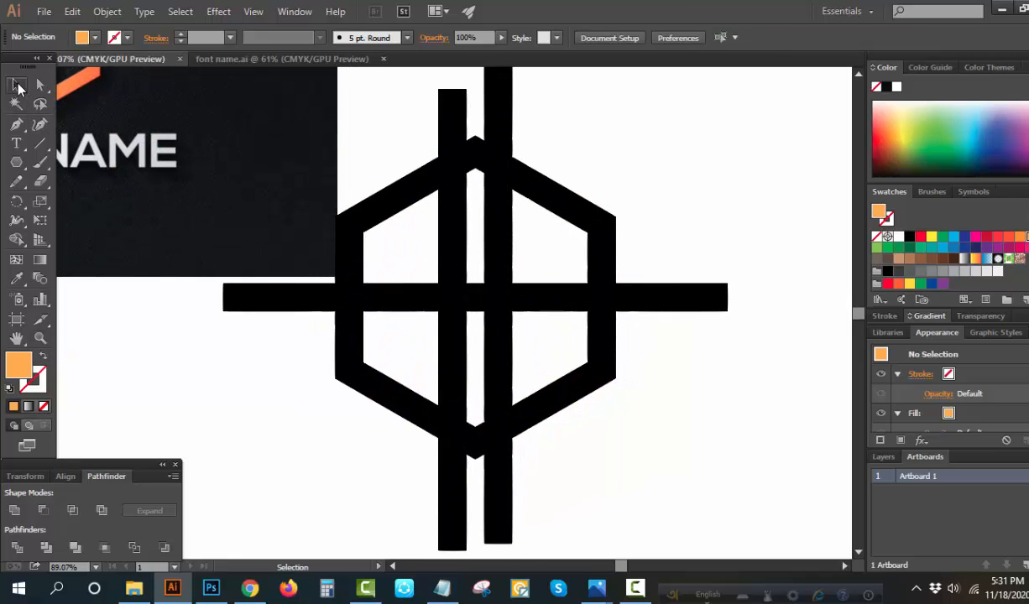
pyautogui.scroll(2, 549, 191)
pyautogui.moveTo(562, 159); pyautogui.dragTo(346, 192)
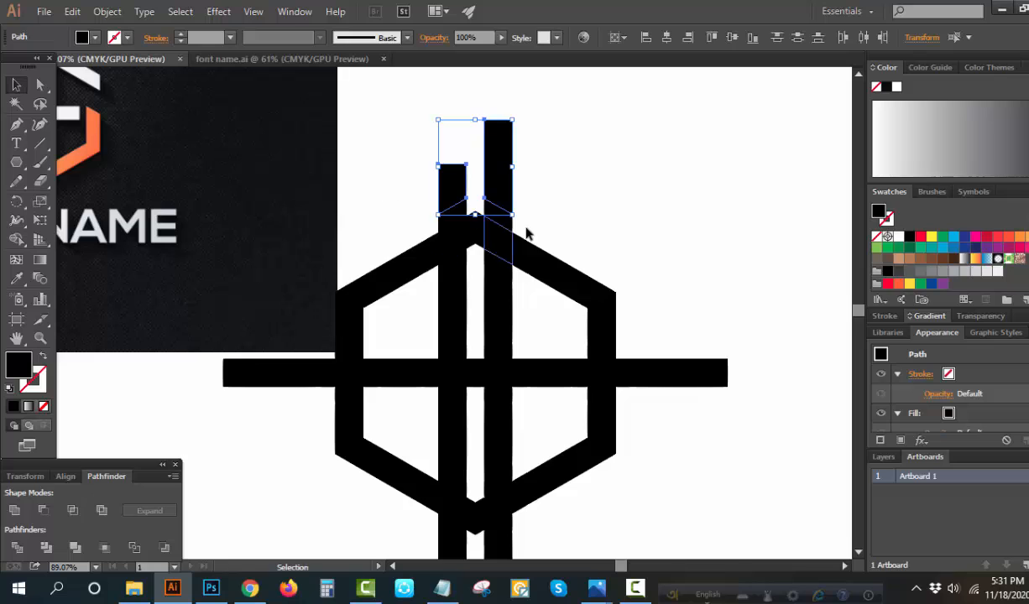
pyautogui.press('Delete')
pyautogui.click(685, 373)
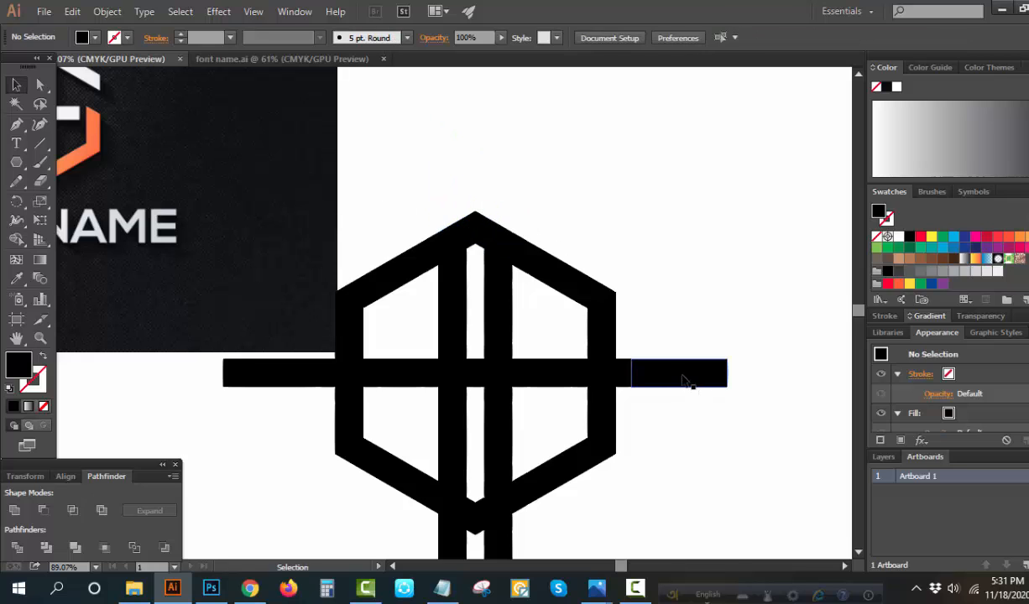
pyautogui.press('Delete')
pyautogui.click(625, 373)
pyautogui.press('Delete')
# Delete the vertical bar ends that protrude below the hexagon
pyautogui.scroll(-3, 535, 472)
pyautogui.click(500, 470)
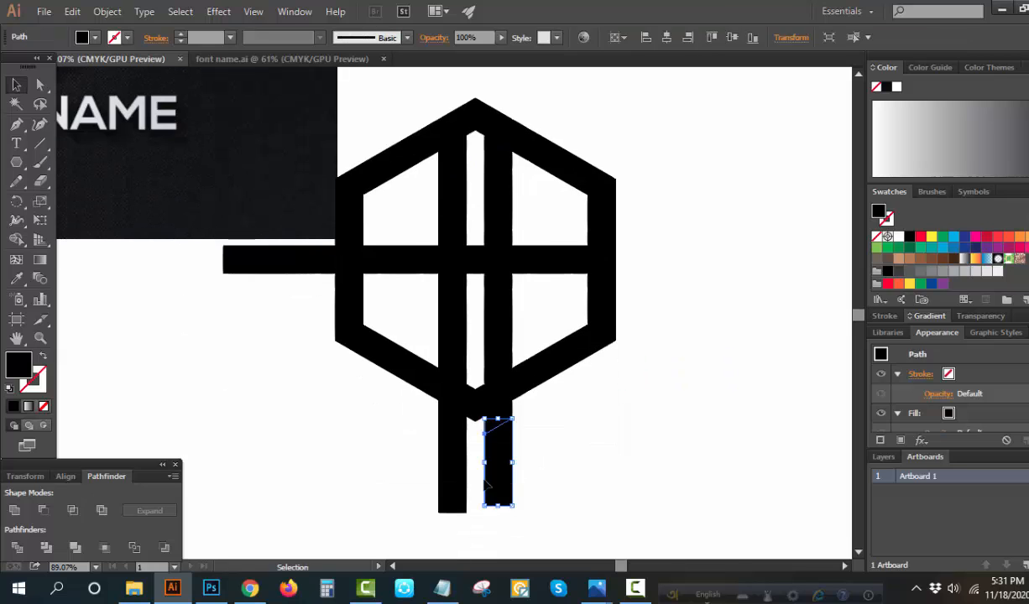
pyautogui.press('Delete')
pyautogui.click(445, 445)
pyautogui.press('Delete')
pyautogui.click(452, 419)
pyautogui.press('Delete')
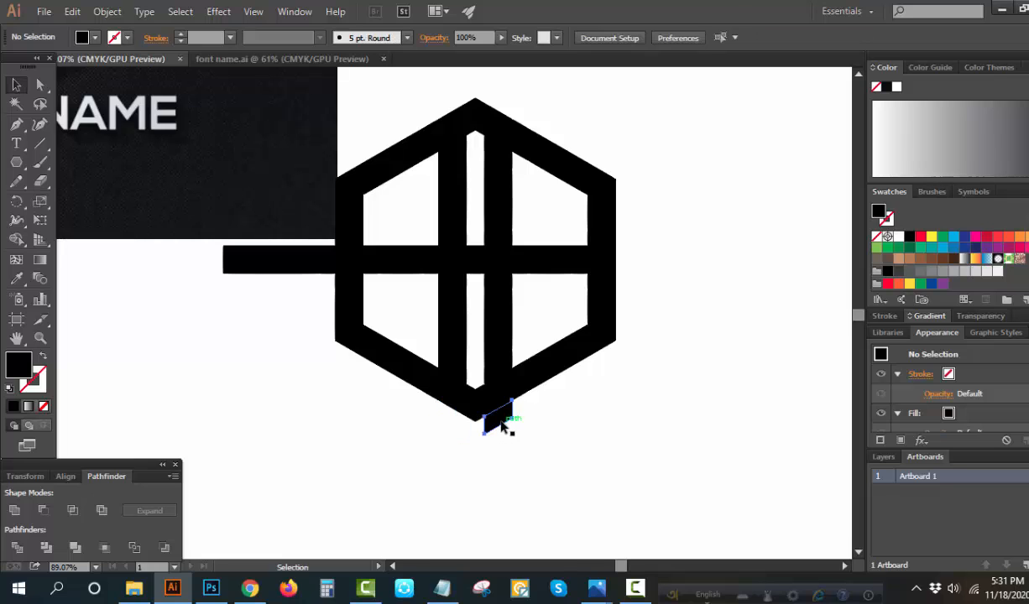
pyautogui.click(498, 419)
pyautogui.press('Delete')
# Delete the horizontal bar pieces that protrude beyond the hexagon's left side
pyautogui.click(322, 262)
pyautogui.press('Delete')
pyautogui.click(329, 259)
pyautogui.press('Delete')
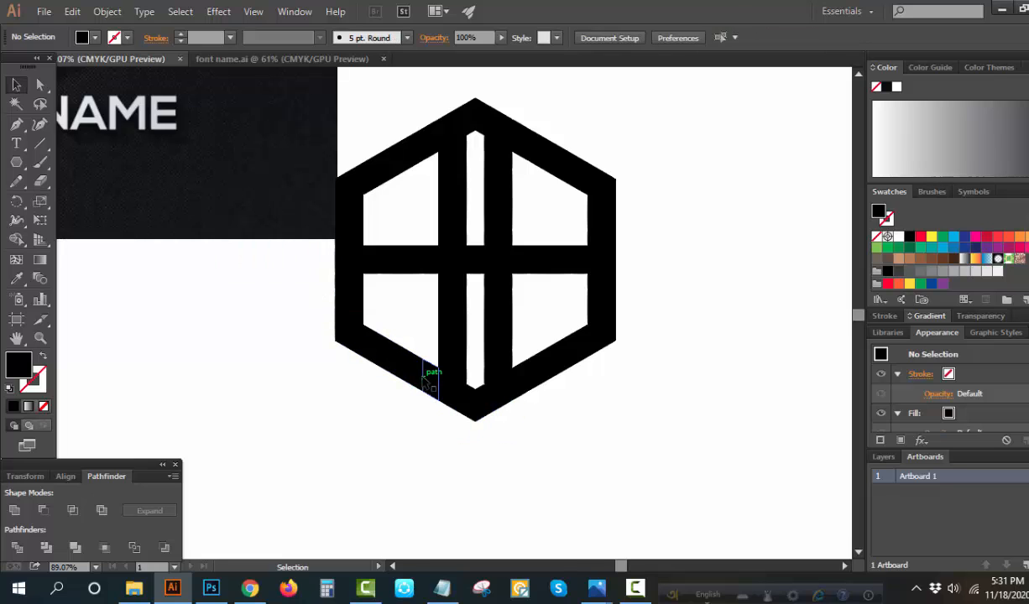
# Delete the short pieces on the lower-left edge beside the A's right leg and at the foot of the F's stem
pyautogui.click(417, 369)
pyautogui.press('Delete')
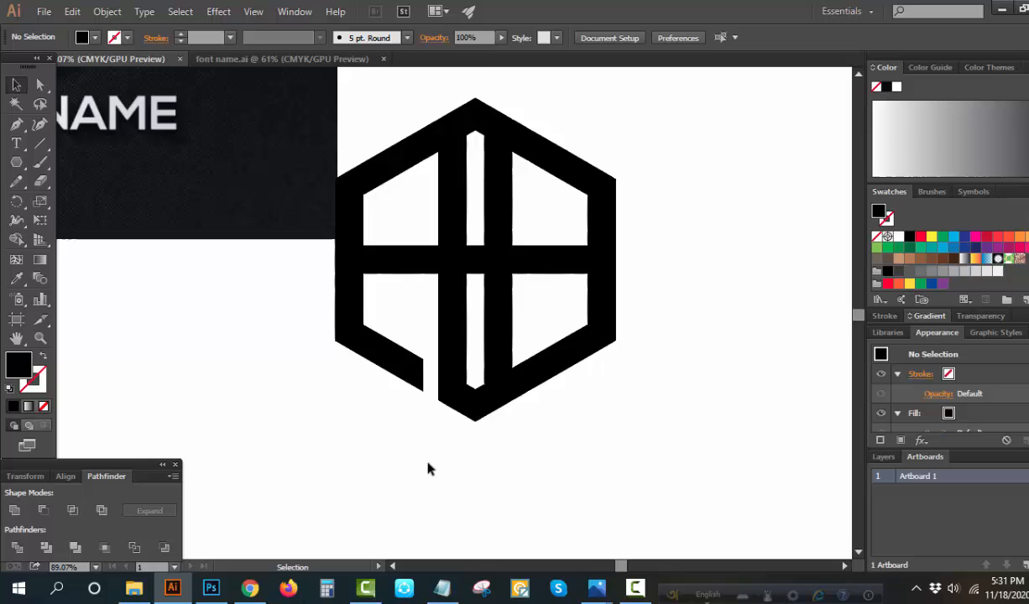
pyautogui.click(494, 362)
pyautogui.press('Delete')
# Delete the crossbar and top peak pieces between the two vertical bars to separate the A from the F
pyautogui.click(477, 267)
pyautogui.click(477, 269)
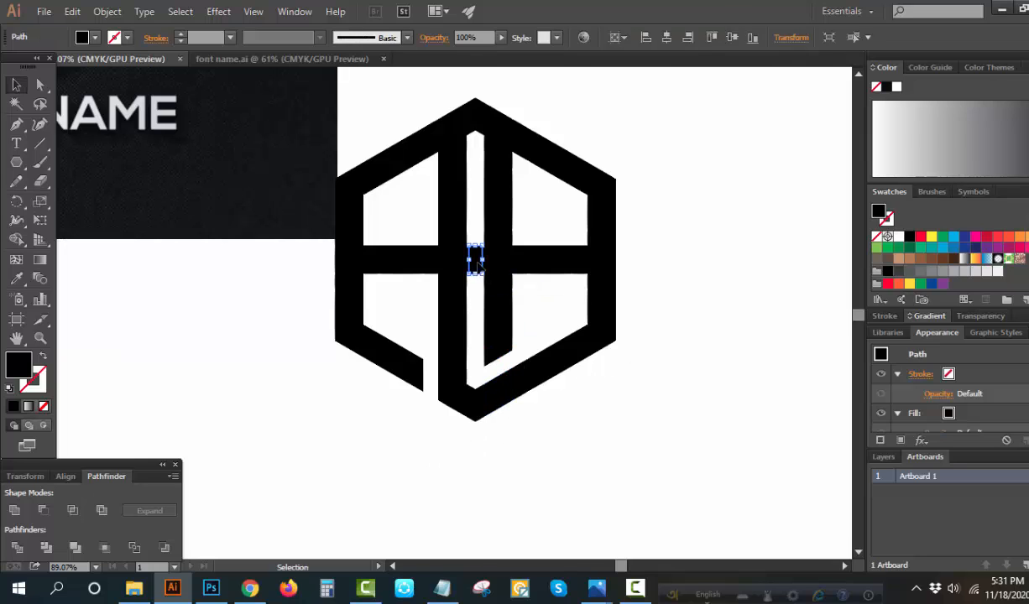
pyautogui.press('Delete')
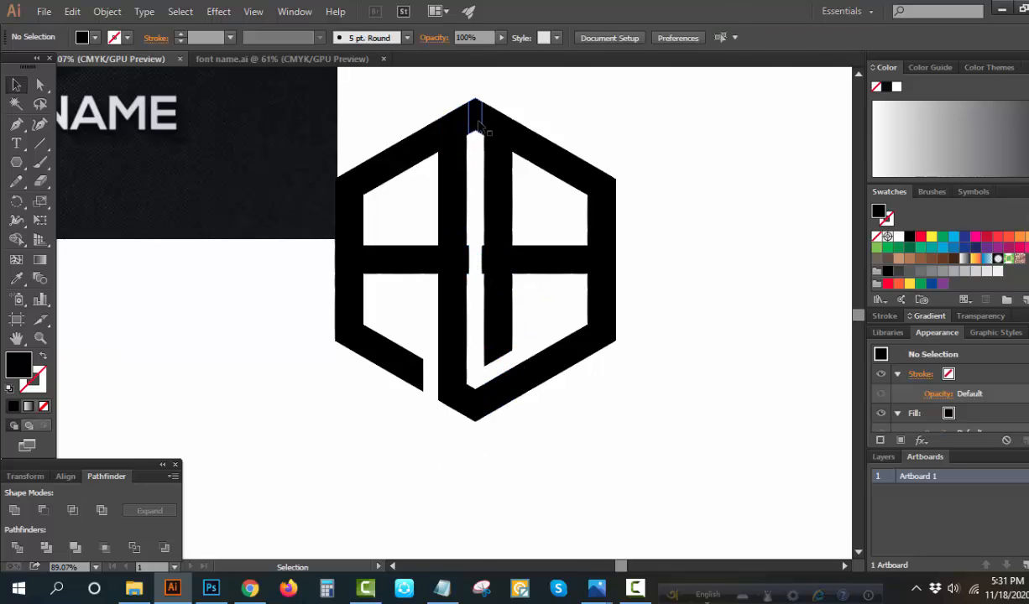
pyautogui.click(474, 109)
pyautogui.press('Delete')
# Delete the thin sliver beside the A's peak in the central gap
pyautogui.click(40, 337)
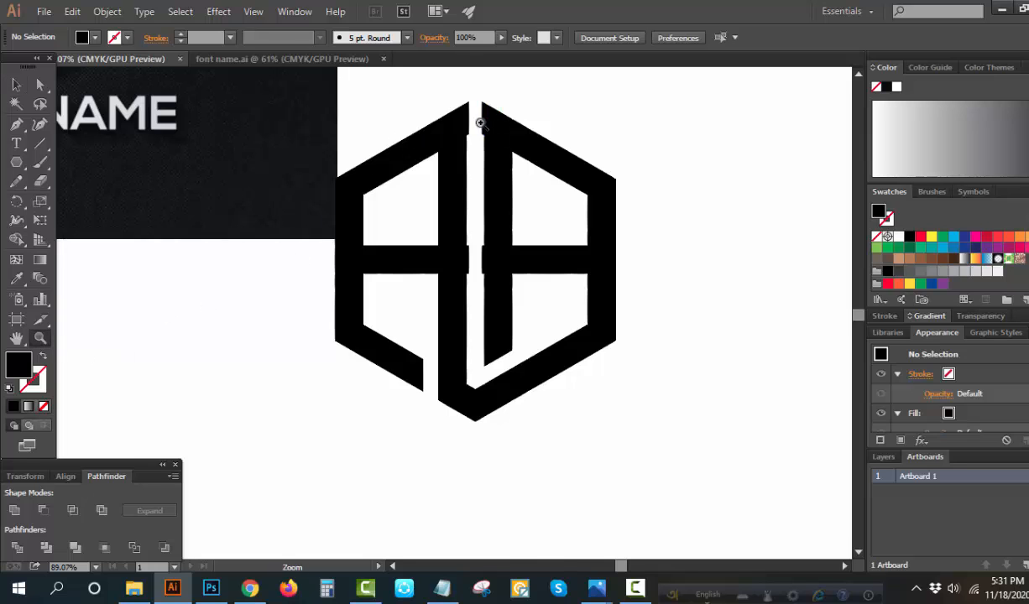
pyautogui.click(477, 118)
pyautogui.click(18, 86)
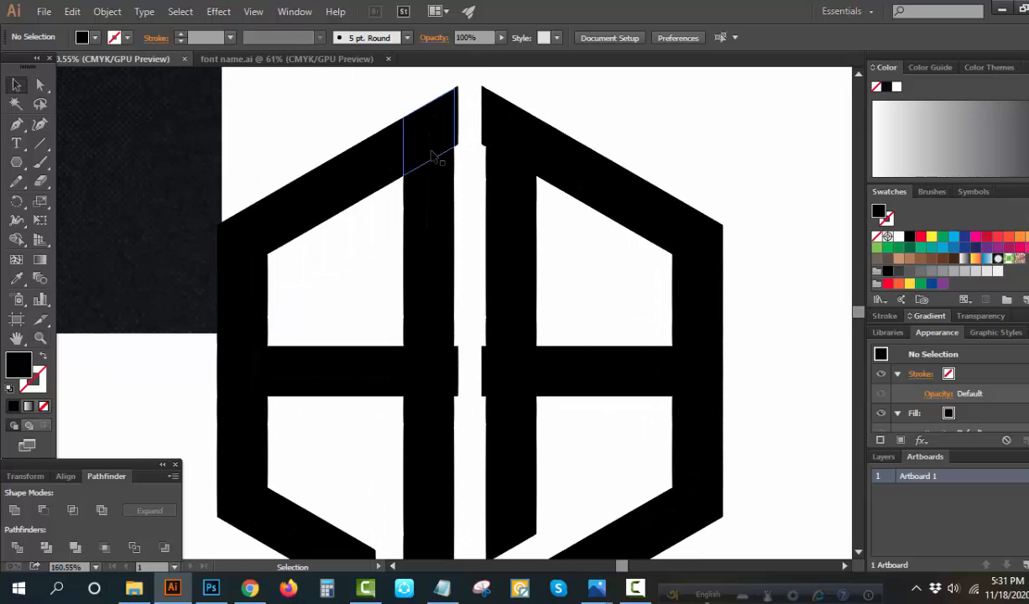
pyautogui.click(457, 107)
pyautogui.press('Delete')
pyautogui.click(491, 94)
pyautogui.press('Delete')
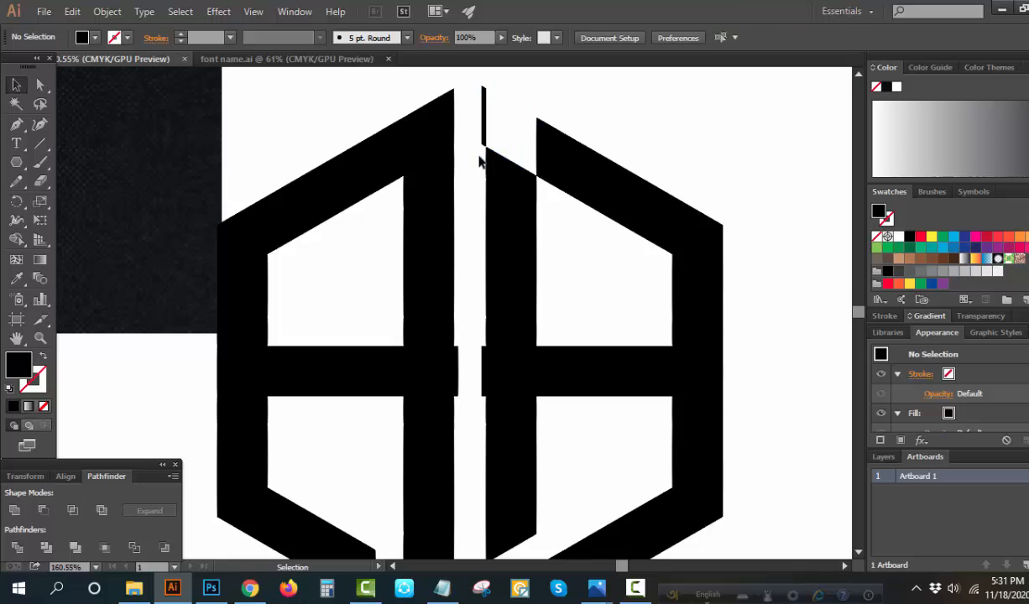
pyautogui.hotkey('ctrl', 'z')
# Delete the remaining slivers in the central gap beside the F's peak and at both inner crossbar ends
pyautogui.click(459, 148)
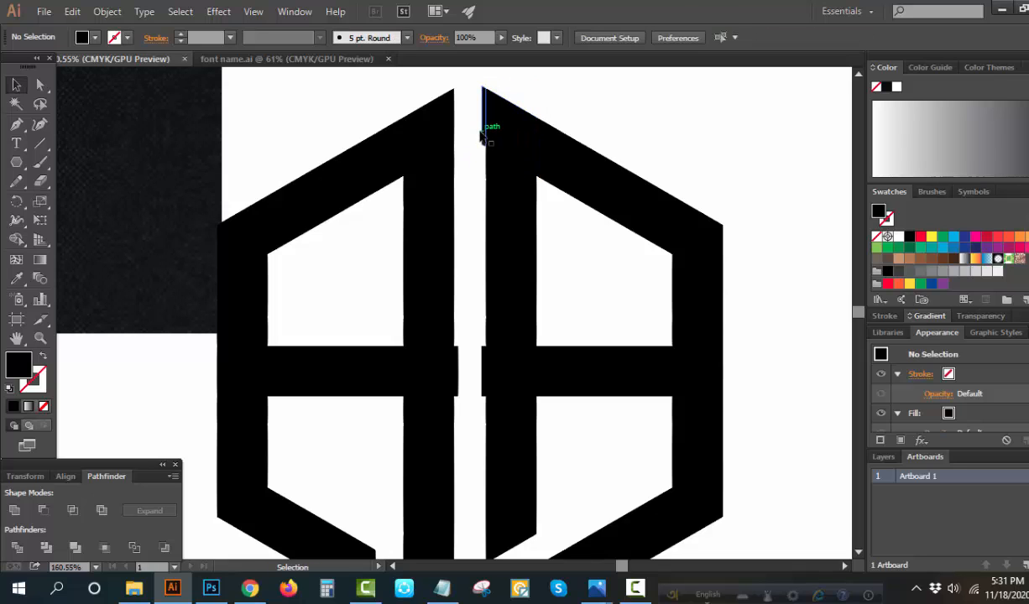
pyautogui.click(484, 130)
pyautogui.press('Delete')
pyautogui.click(484, 357)
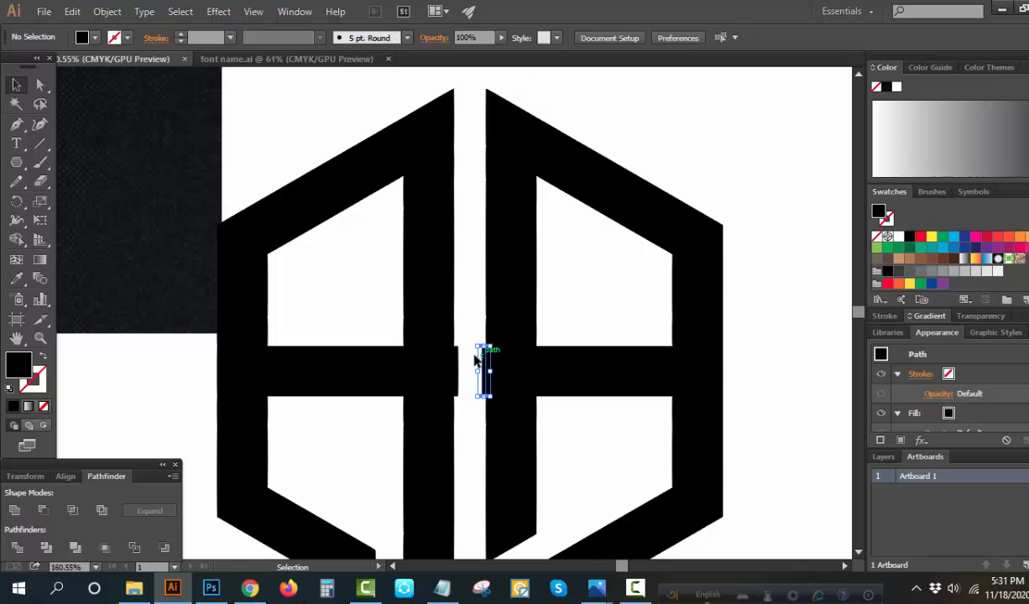
pyautogui.press('Delete')
pyautogui.click(457, 359)
pyautogui.press('Delete')
# Delete the piece joining the F's crossbar to the hexagon's right side and the short side piece just above crossbar level
pyautogui.scroll(-5, 461, 359)
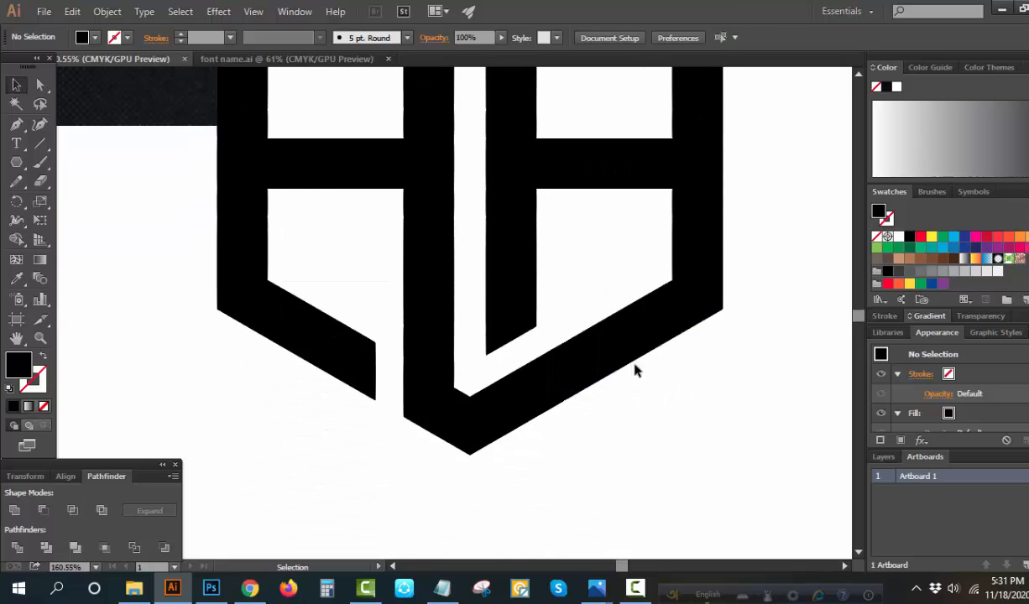
pyautogui.scroll(2, 689, 319)
pyautogui.click(664, 248)
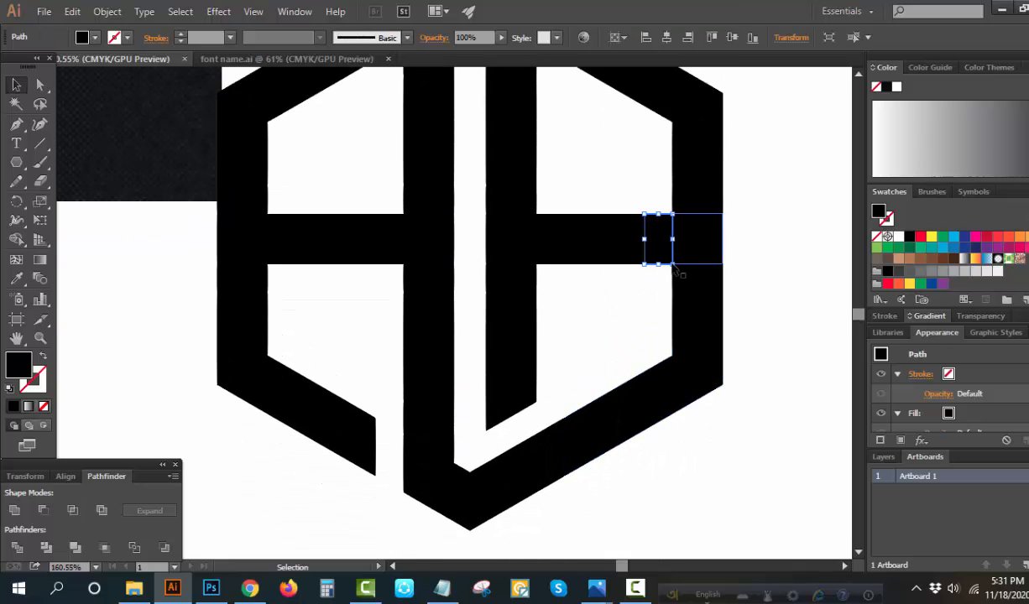
pyautogui.press('Delete')
pyautogui.scroll(2, 676, 277)
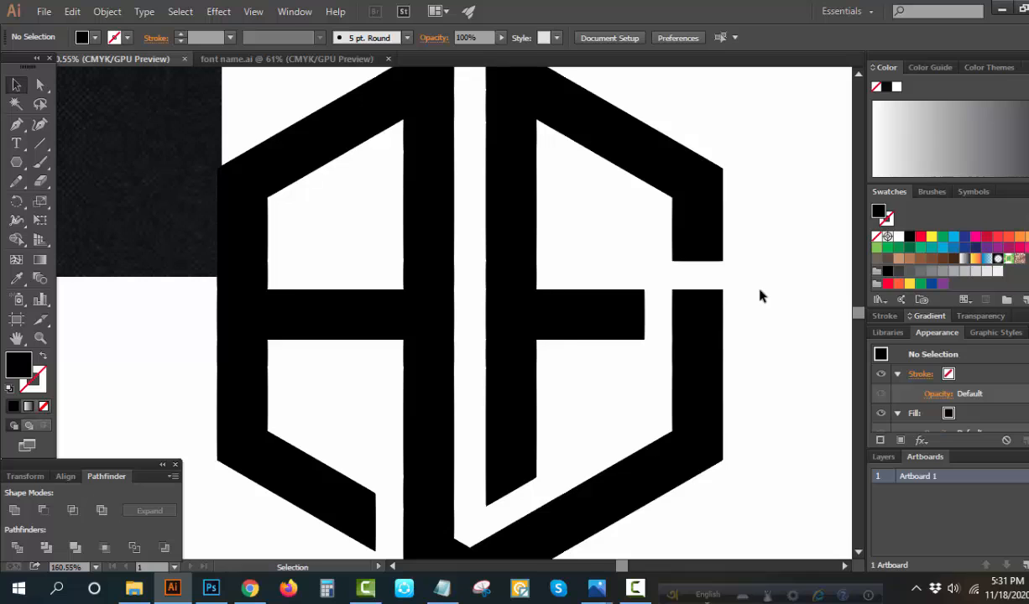
pyautogui.scroll(1, 751, 298)
pyautogui.hotkey('ctrl', '-')
pyautogui.hotkey('ctrl', '-')
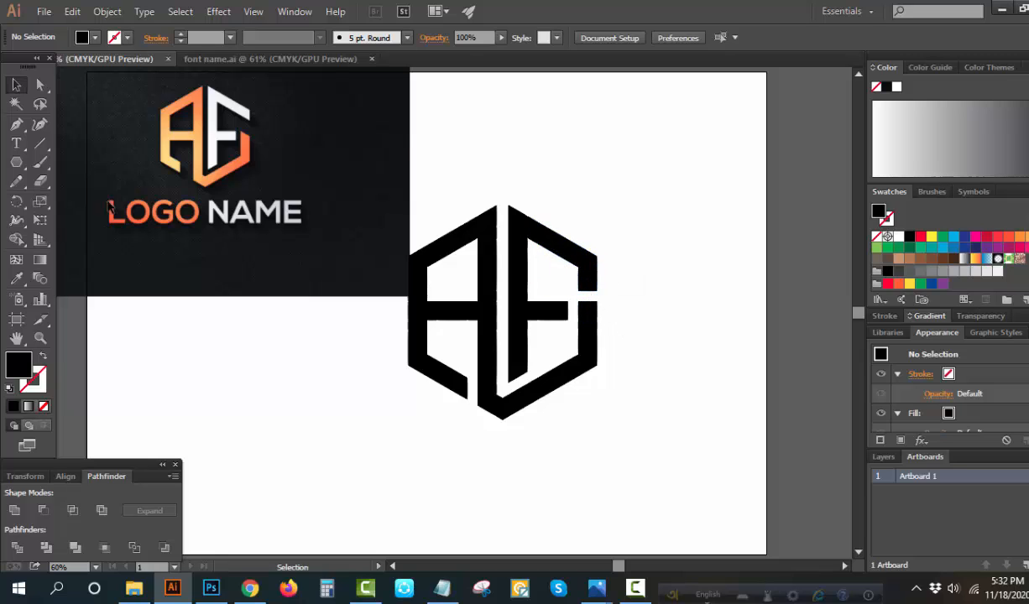
# Draw a diagonal line along the inner edge of the F's slanted top arm, extending past both ends
pyautogui.click(44, 146)
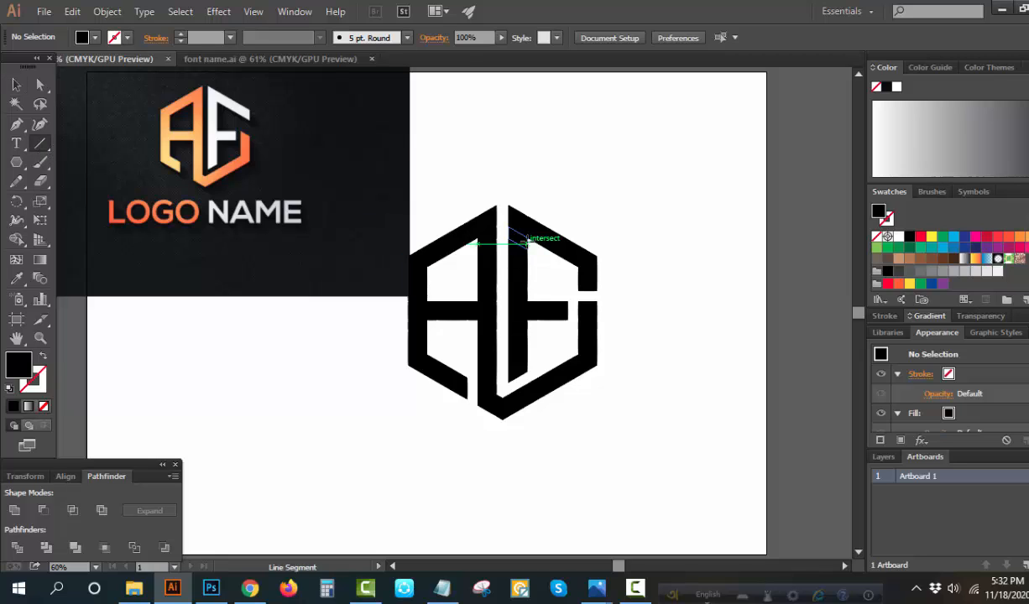
pyautogui.moveTo(538, 224); pyautogui.dragTo(655, 311)
pyautogui.click(15, 84)
pyautogui.click(40, 145)
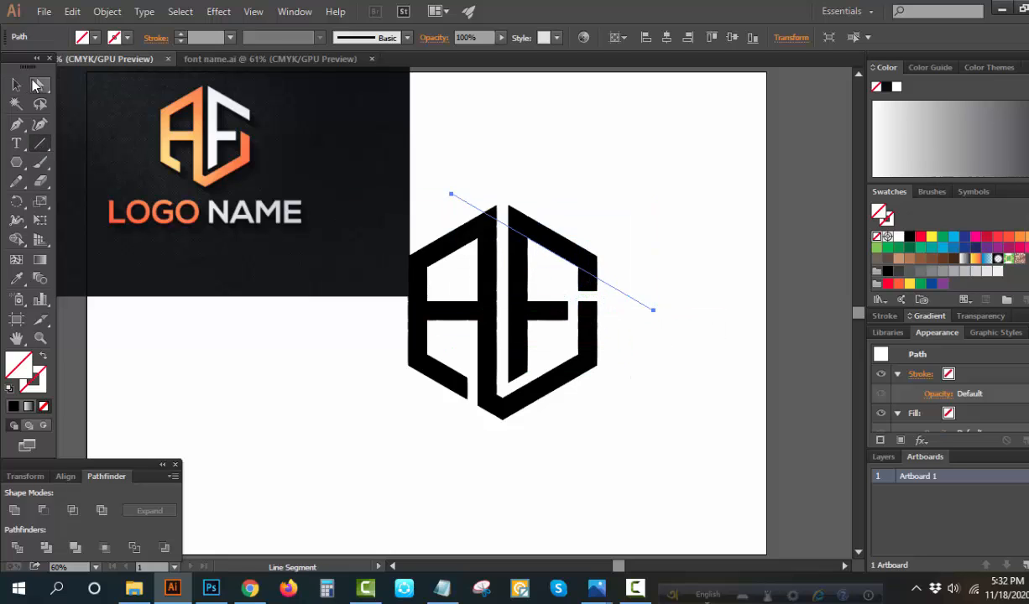
pyautogui.press('v')
pyautogui.click(631, 253)
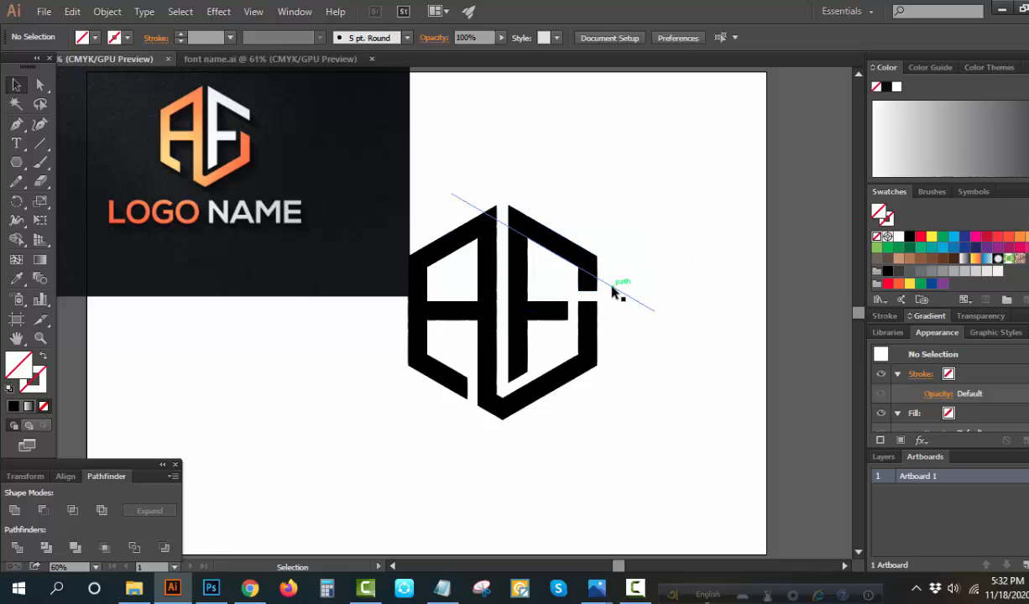
# Move the diagonal line down so it crosses the inner top corner of the hexagon's lower-right segment
pyautogui.moveTo(613, 291); pyautogui.dragTo(854, 426)
pyautogui.press('z')
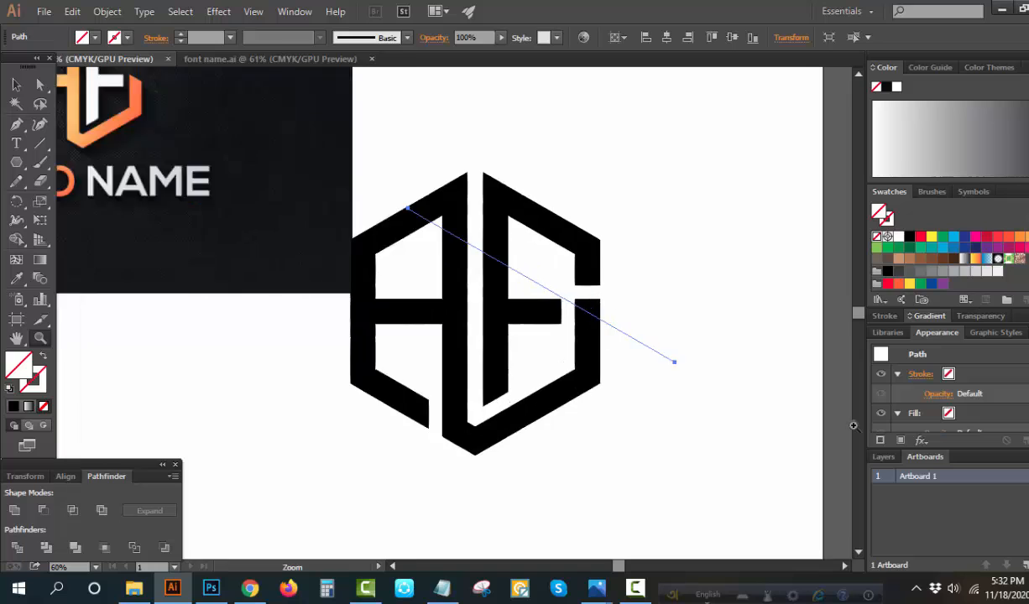
pyautogui.click(16, 85)
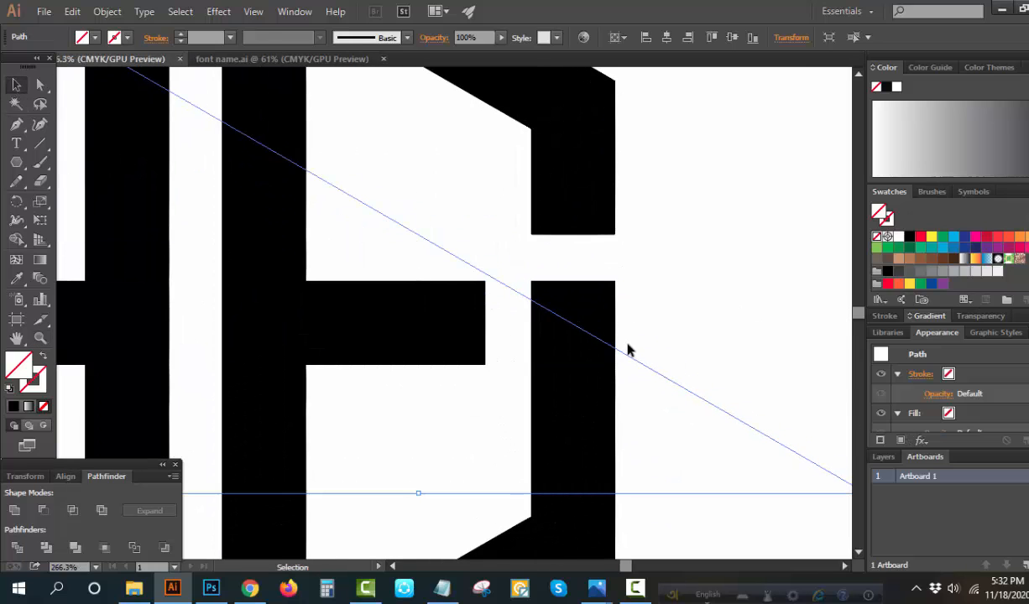
pyautogui.moveTo(632, 359); pyautogui.dragTo(633, 342)
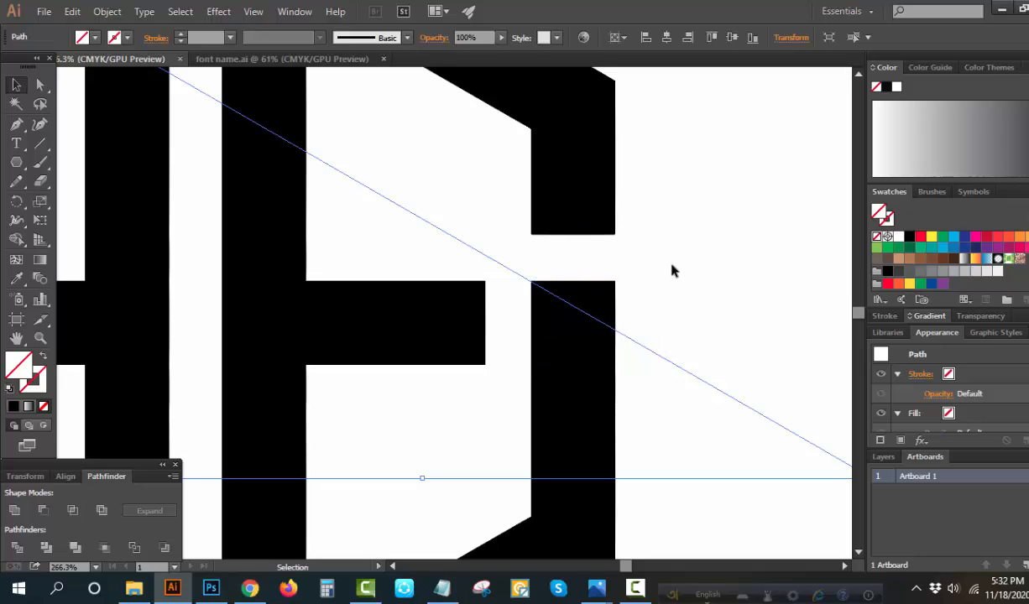
pyautogui.hotkey('ctrl', 'shift', 'a')
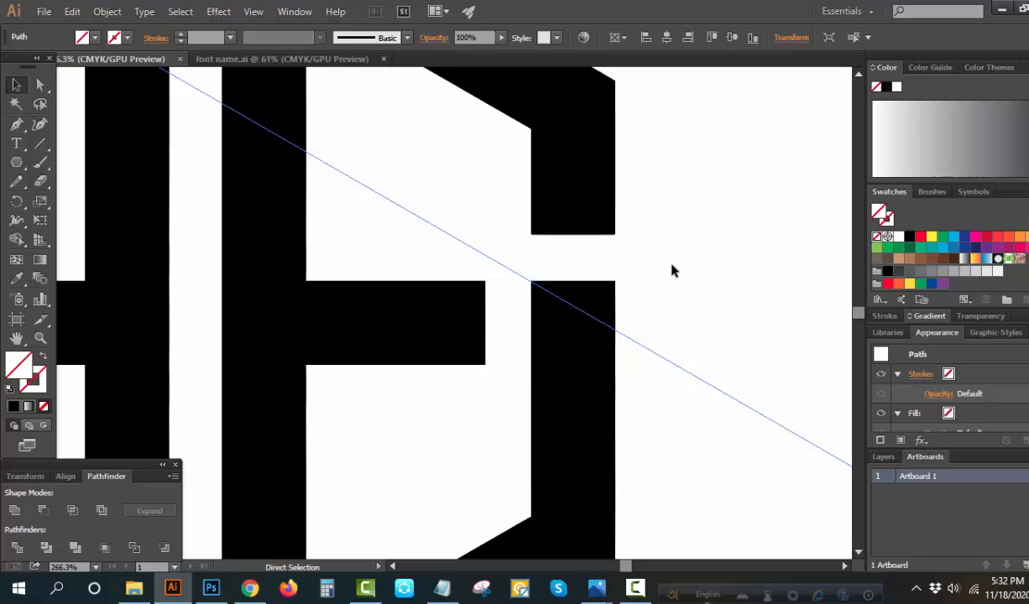
pyautogui.hotkey('ctrl', '0')
pyautogui.click(697, 457)
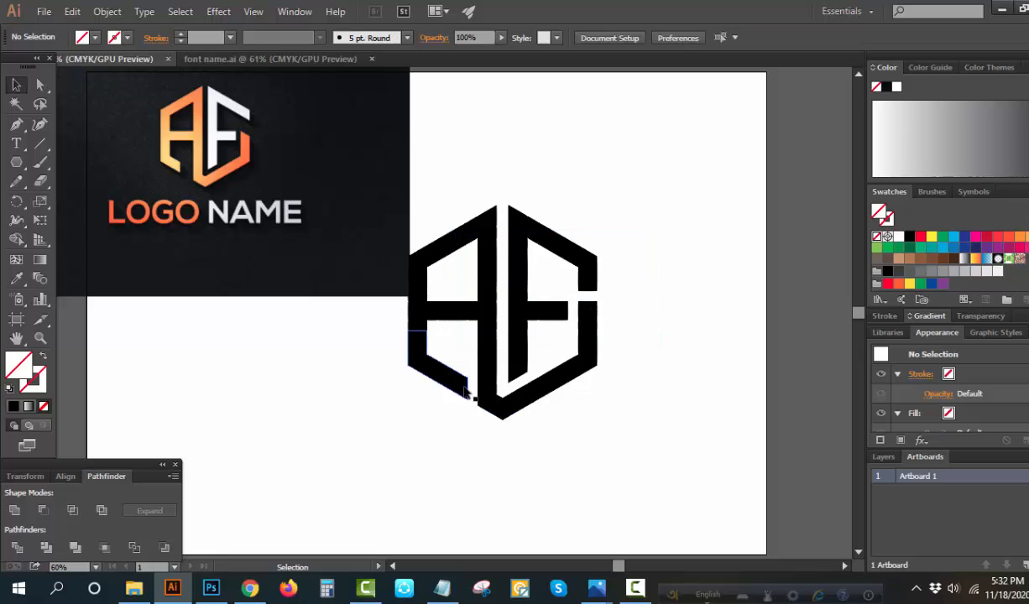
# Draw a narrow upright rectangle, about 40 pt wide and 148 pt tall, across the end of the A's lower-left arm
pyautogui.moveTo(485, 382); pyautogui.dragTo(464, 362)
pyautogui.click(16, 162)
pyautogui.moveTo(24, 164); pyautogui.dragTo(46, 154)
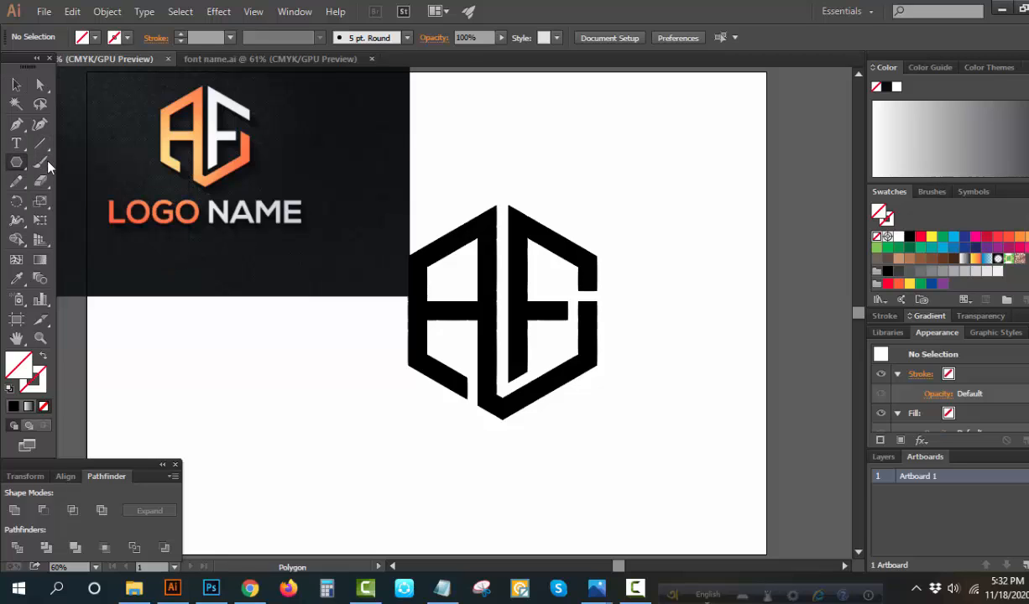
pyautogui.moveTo(468, 377); pyautogui.dragTo(449, 424)
pyautogui.press('v')
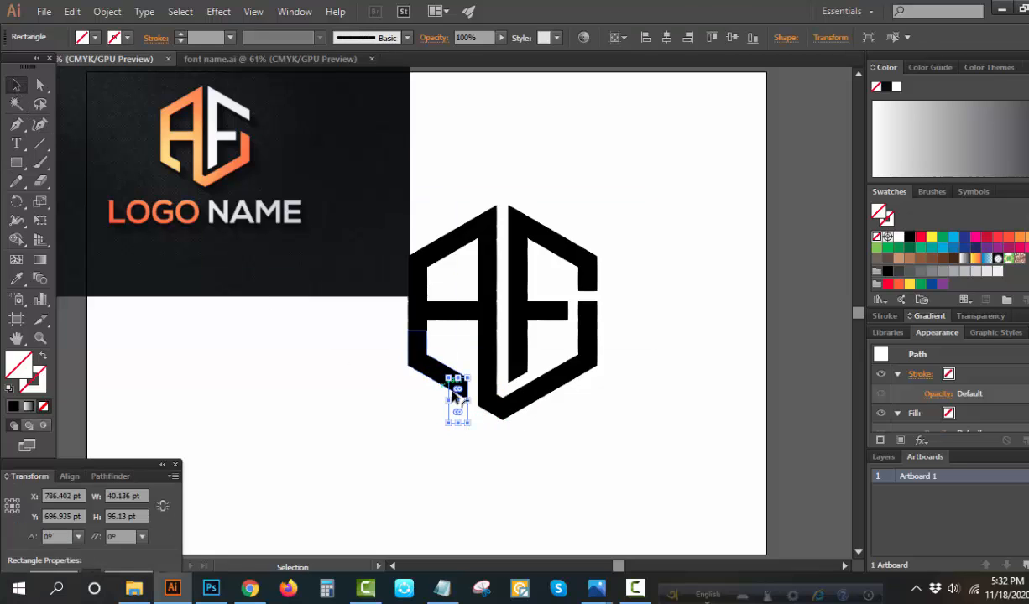
pyautogui.moveTo(459, 378); pyautogui.dragTo(457, 353)
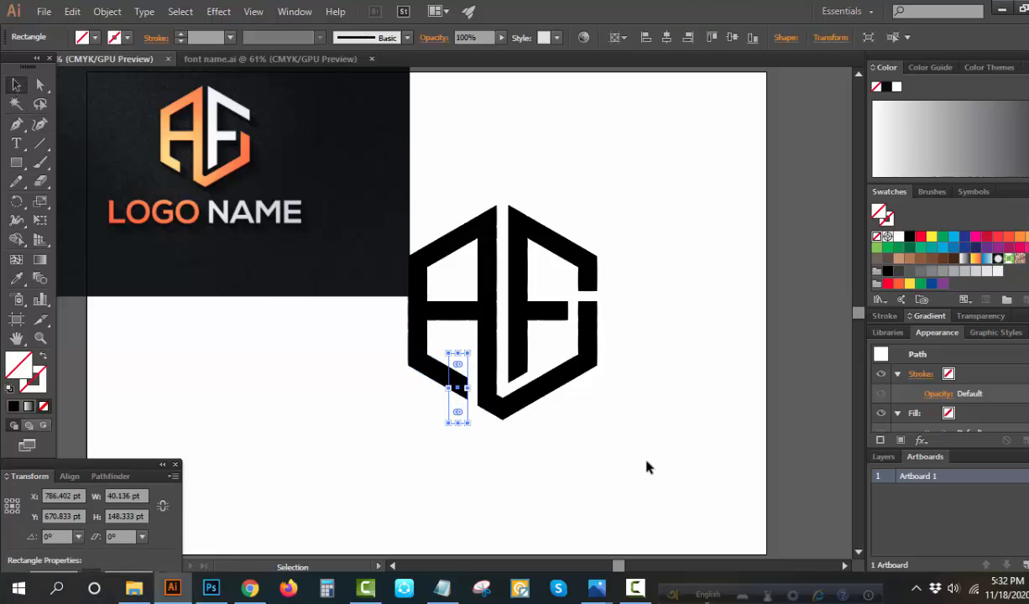
# Divide the whole monogram along the diagonal lines and the narrow rectangle, and ungroup the resulting pieces
pyautogui.moveTo(646, 462); pyautogui.dragTo(435, 206)
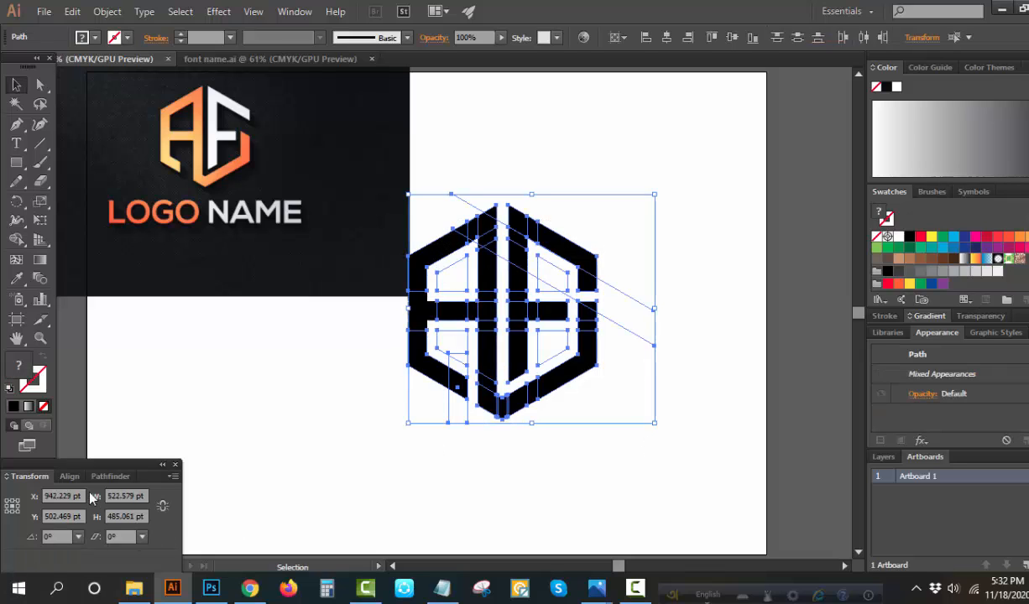
pyautogui.click(109, 476)
pyautogui.click(14, 547)
pyautogui.rightClick(624, 369)
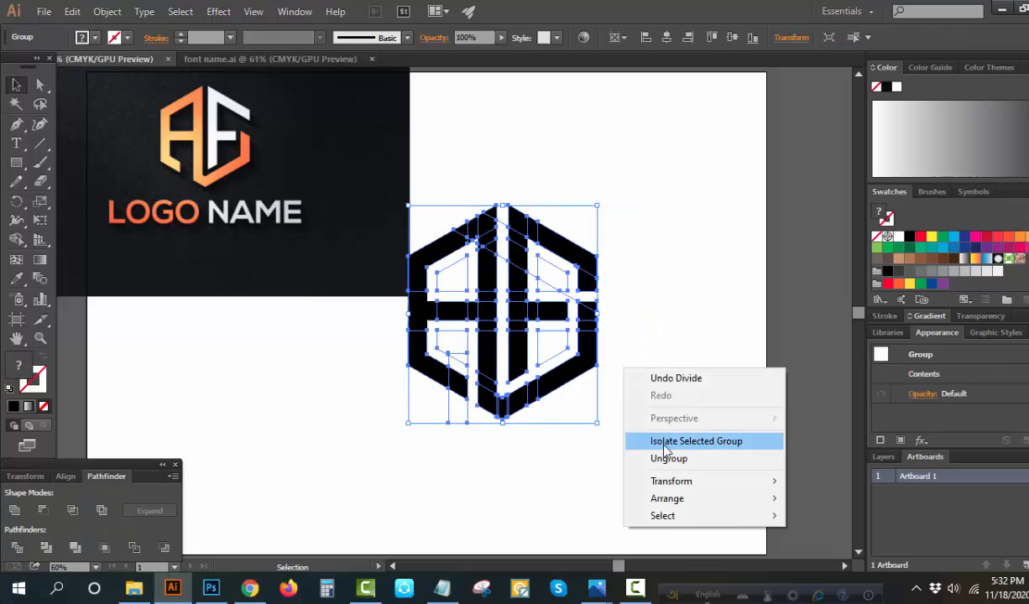
pyautogui.click(663, 458)
pyautogui.click(605, 452)
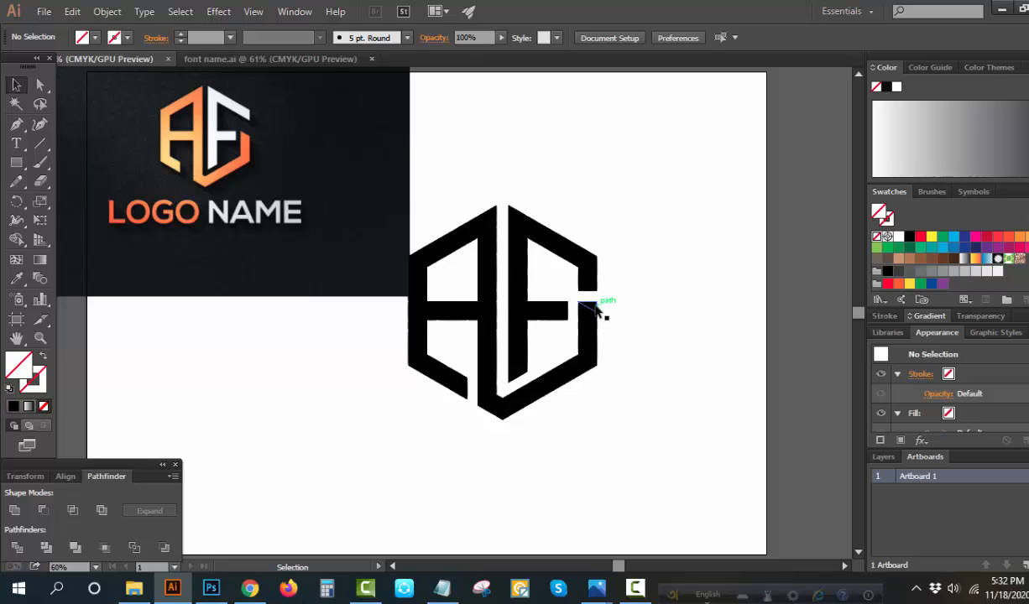
# Delete the right side segment's triangular tip, the block under the F's slanted arm and the end piece of the A's lower arm
pyautogui.click(590, 302)
pyautogui.press('Delete')
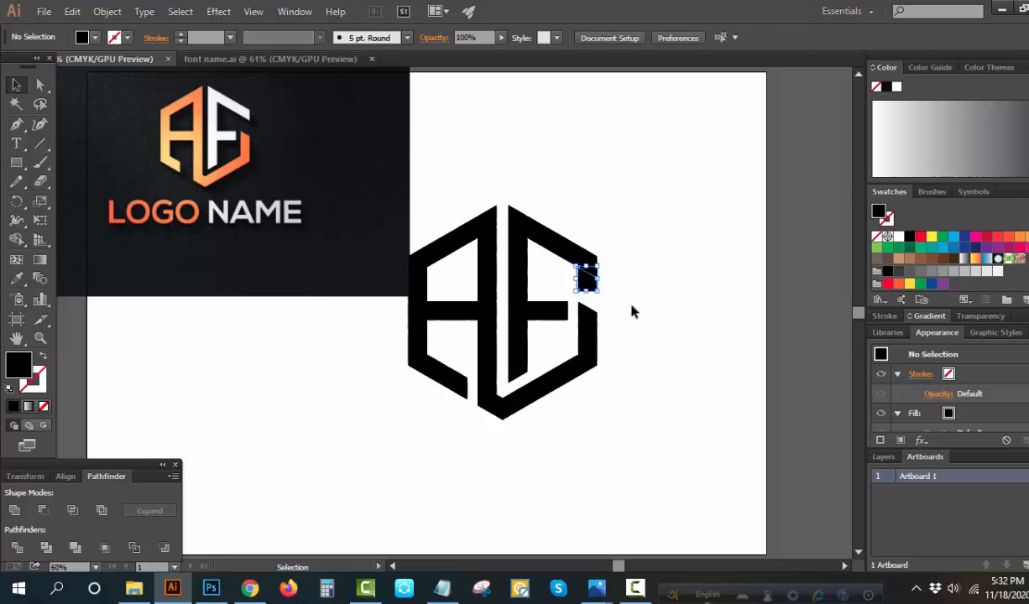
pyautogui.click(468, 388)
pyautogui.press('Delete')
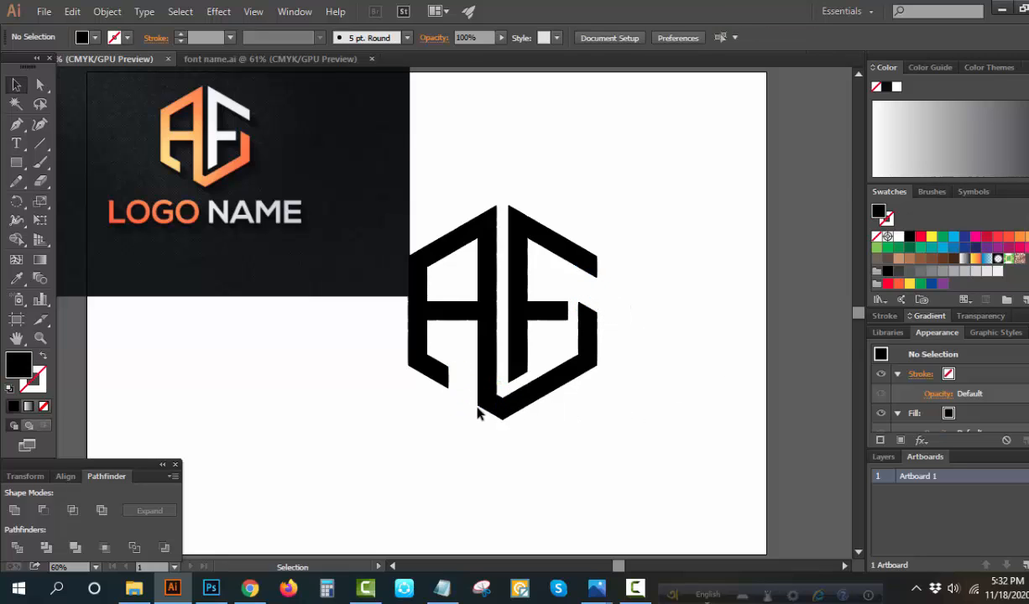
# Draw a line without fill or stroke, use it with the Magic Wand to select all invisible shapes, and delete them
pyautogui.click(39, 142)
pyautogui.moveTo(140, 365); pyautogui.dragTo(229, 326)
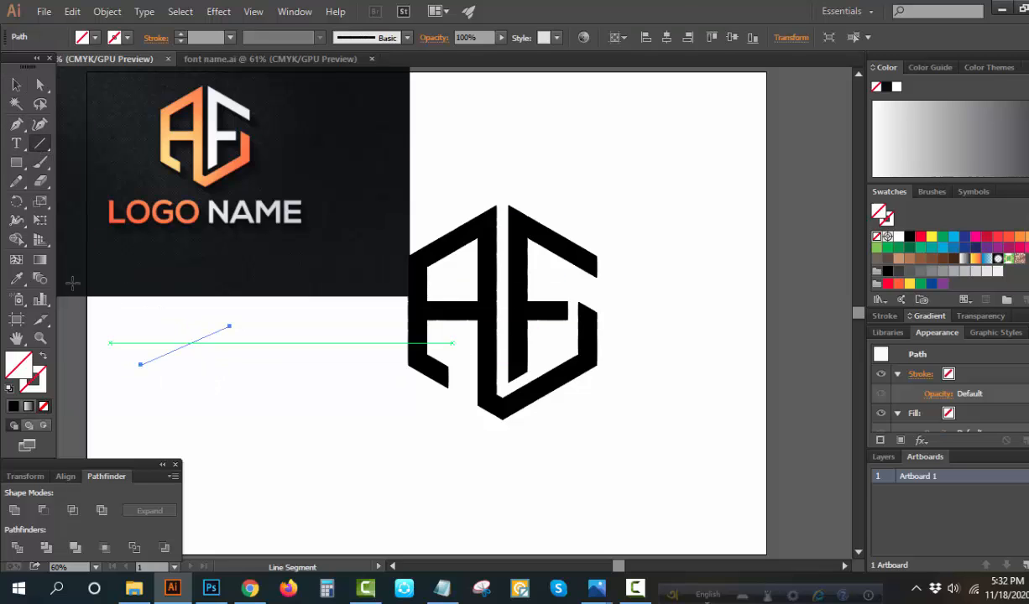
pyautogui.click(16, 103)
pyautogui.click(200, 339)
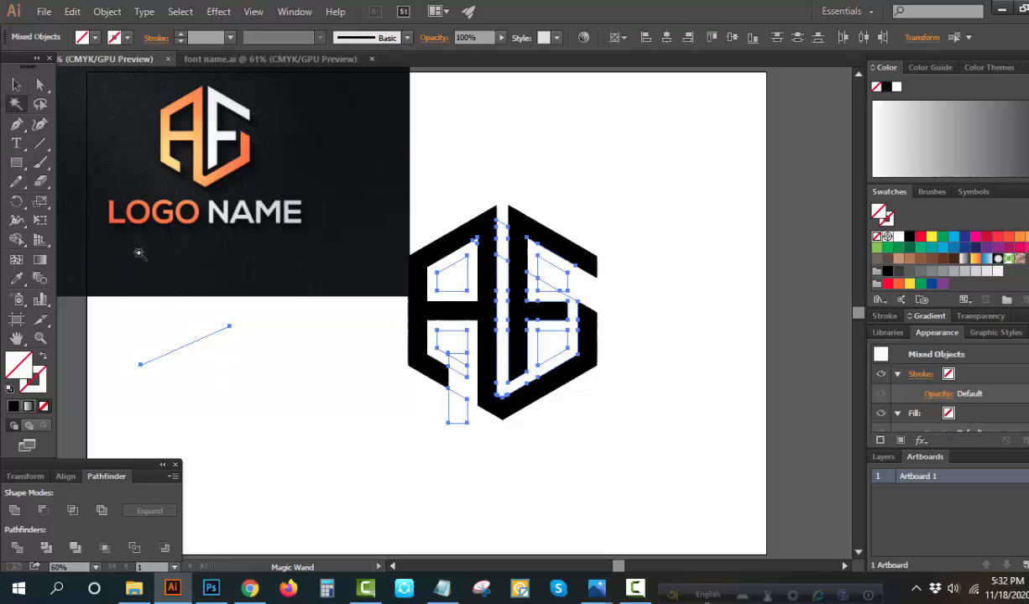
pyautogui.click(138, 252)
# Unite the remaining black pieces into solid letter shapes and move the monogram clear of the reference image
pyautogui.click(18, 86)
pyautogui.moveTo(615, 179); pyautogui.dragTo(443, 431)
pyautogui.click(17, 547)
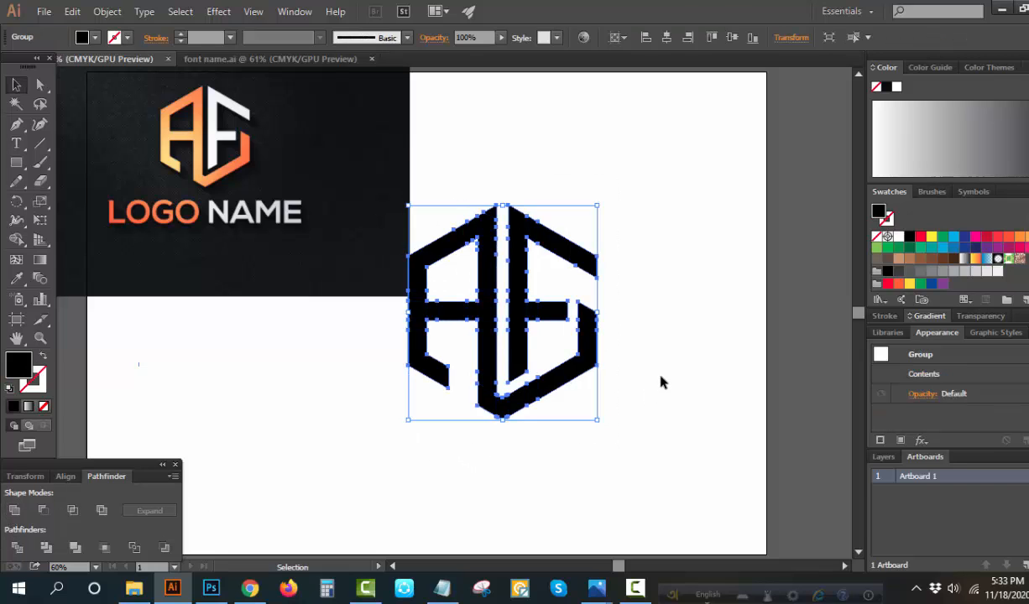
pyautogui.click(630, 355)
pyautogui.moveTo(546, 395); pyautogui.dragTo(599, 358)
pyautogui.click(620, 471)
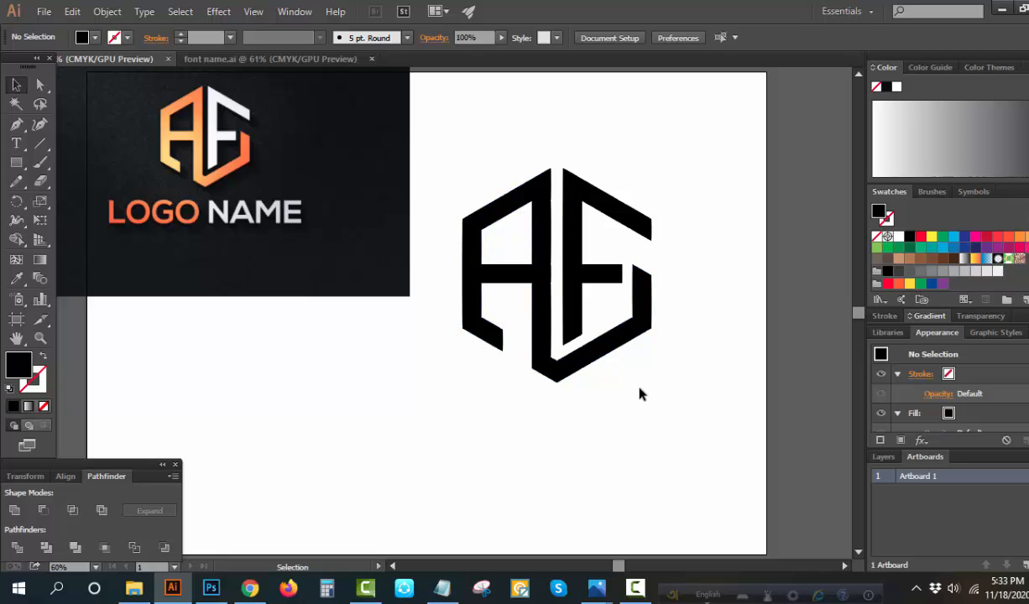
# Add the text "logo name" below the monogram and enlarge it to about 103 pt
pyautogui.click(16, 144)
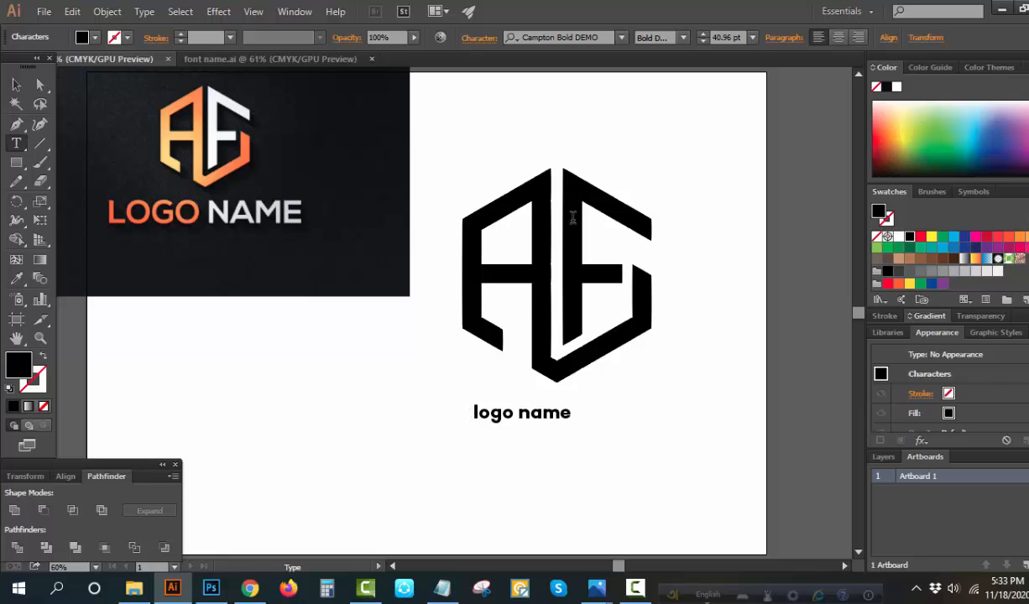
pyautogui.click(20, 87)
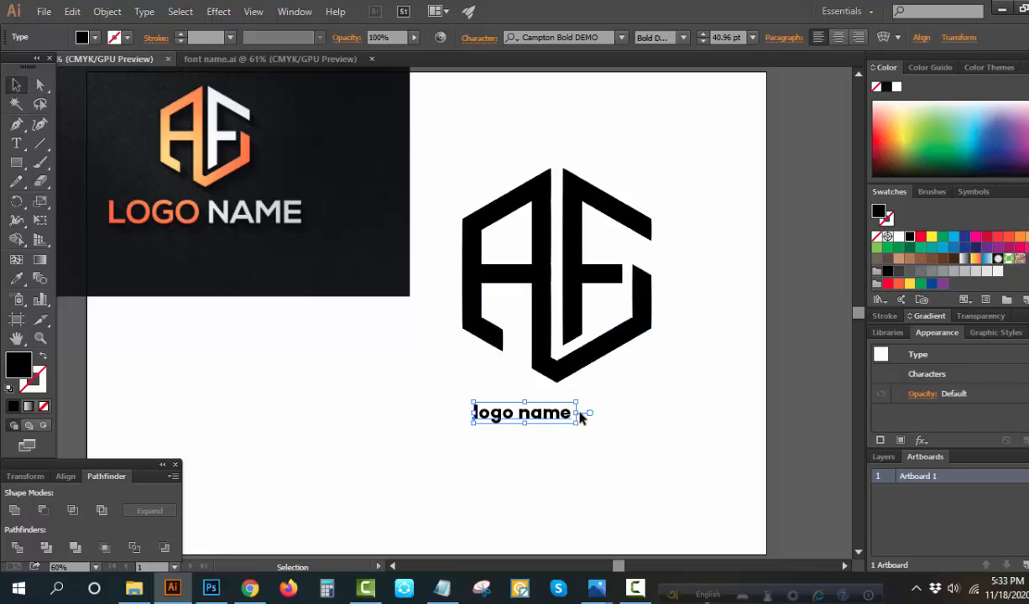
pyautogui.moveTo(578, 415); pyautogui.dragTo(610, 412)
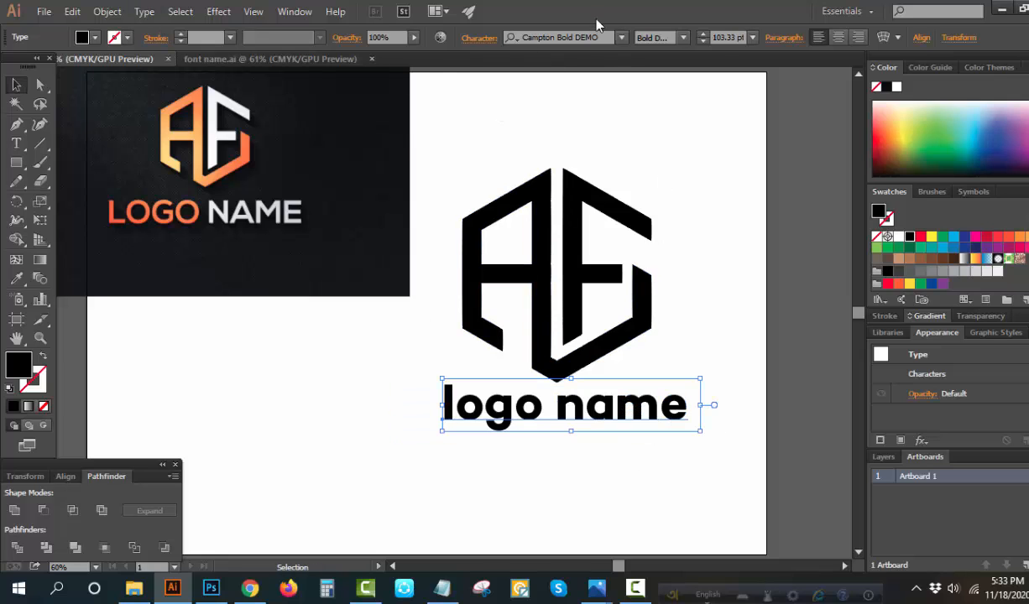
# Change the text's font to Nexa Bold and enlarge it to about 158.5 pt
pyautogui.write('n')
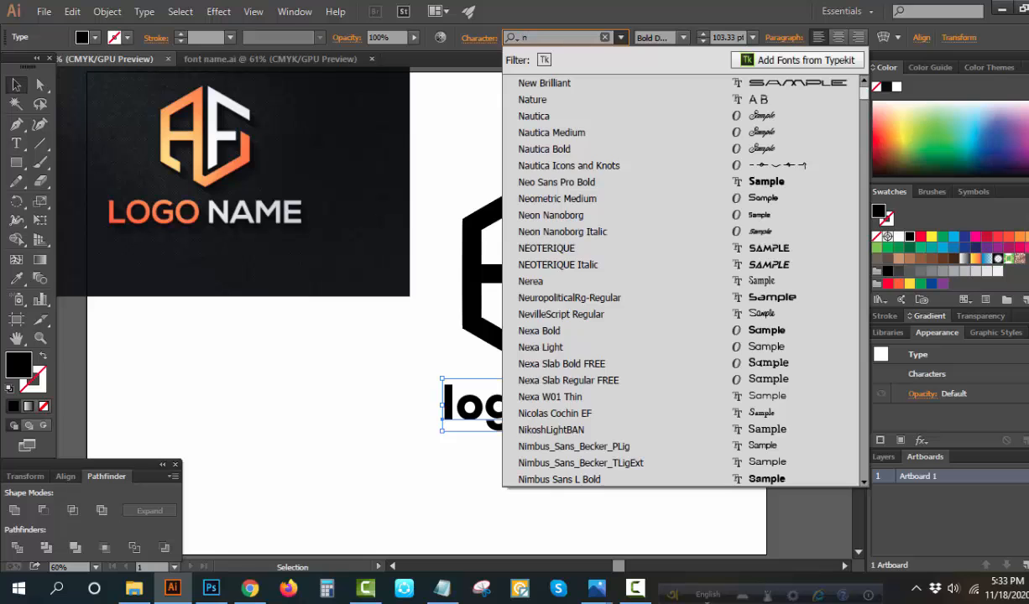
pyautogui.write('ex')
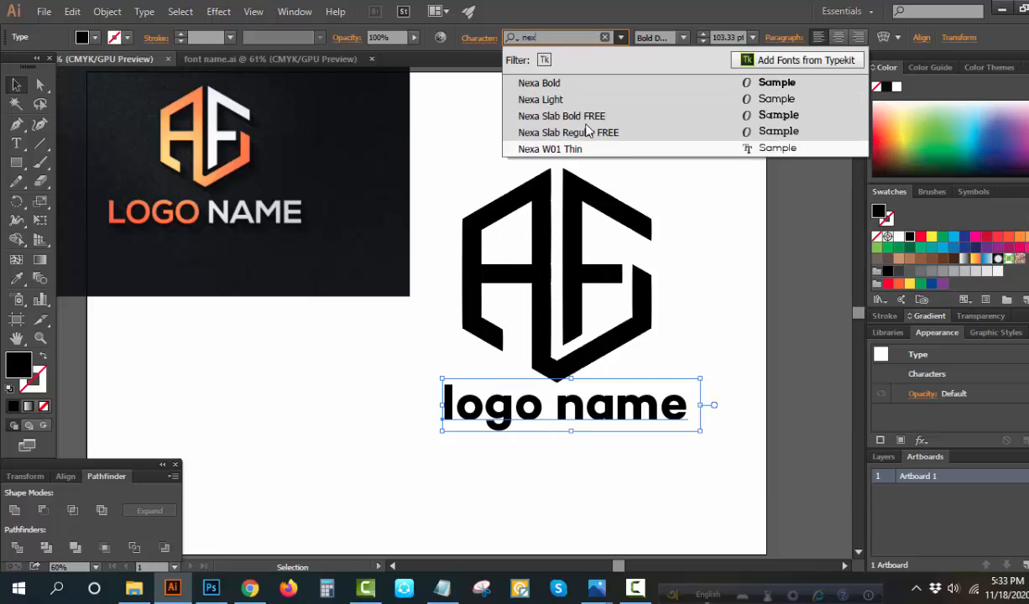
pyautogui.click(566, 84)
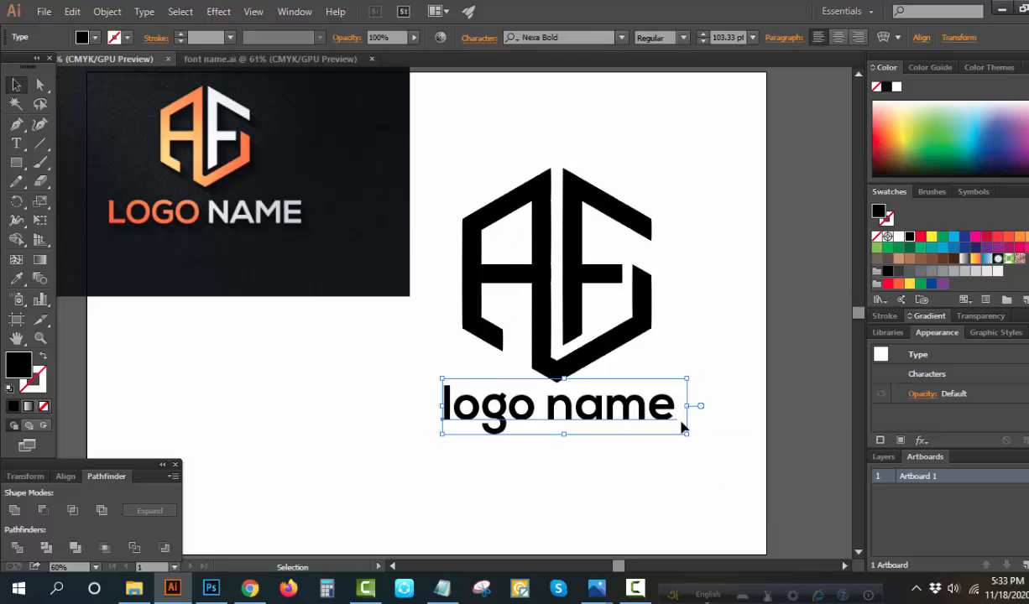
pyautogui.moveTo(689, 405); pyautogui.dragTo(770, 401)
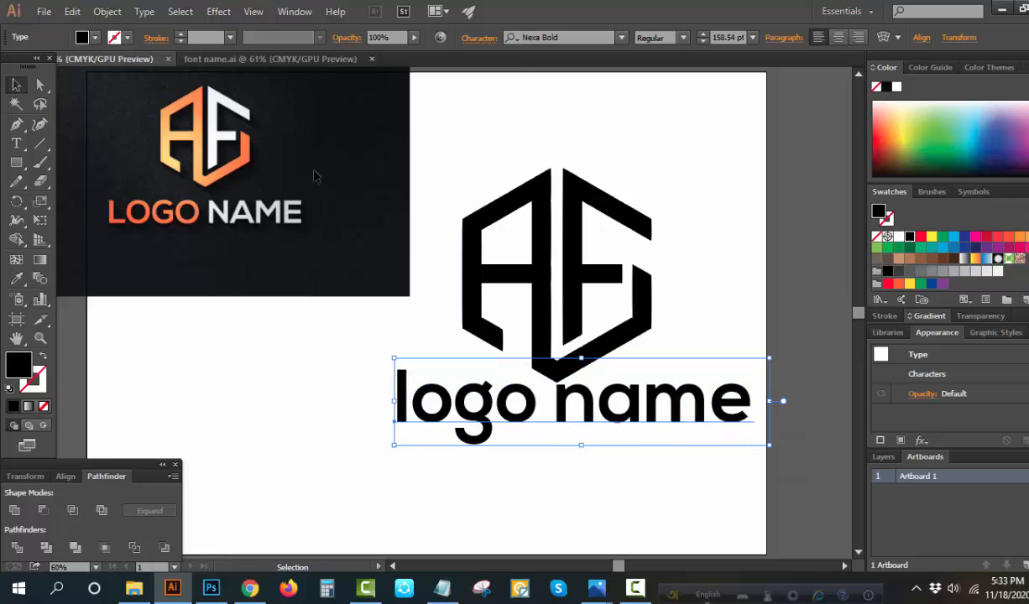
# Convert the text to uppercase, move it just below the monogram and scale it down to about 112 pt
pyautogui.click(144, 11)
pyautogui.moveTo(225, 255)
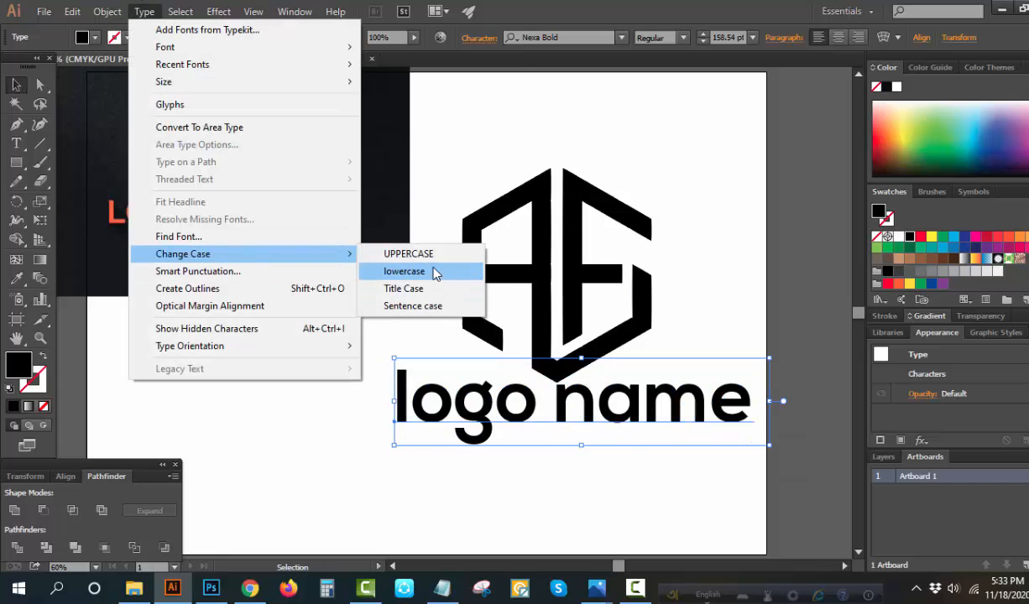
pyautogui.click(409, 253)
pyautogui.moveTo(632, 427); pyautogui.dragTo(572, 450)
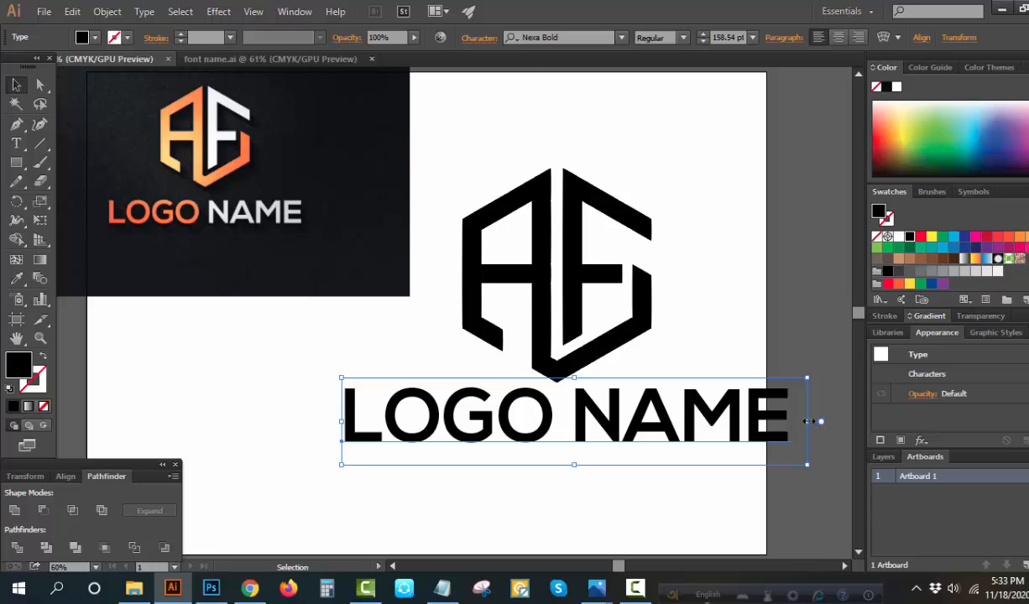
pyautogui.click(776, 404)
pyautogui.click(743, 428)
pyautogui.moveTo(811, 422); pyautogui.dragTo(746, 422)
# Scale the monogram down proportionally about its centre and move the LOGO NAME text up close beneath it
pyautogui.click(610, 352)
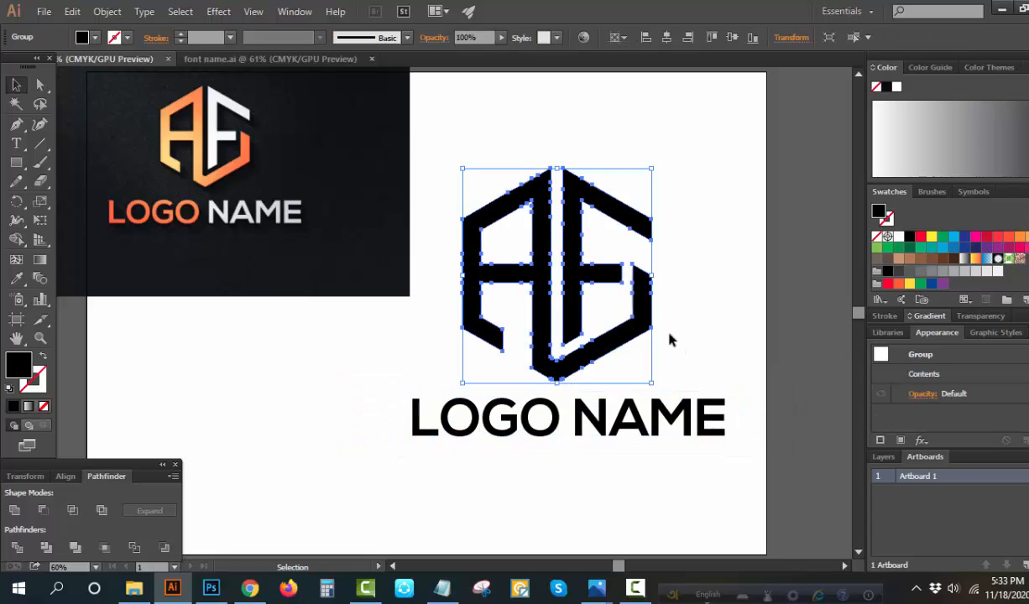
pyautogui.moveTo(653, 384); pyautogui.dragTo(634, 364)
pyautogui.click(664, 367)
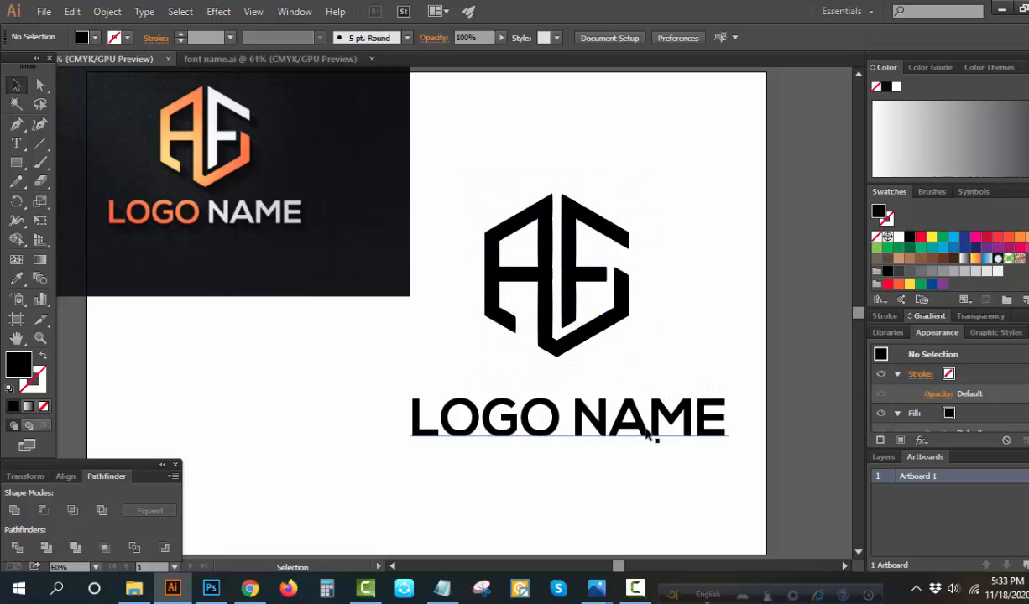
pyautogui.moveTo(646, 432); pyautogui.dragTo(634, 404)
pyautogui.click(622, 462)
pyautogui.moveTo(689, 299); pyautogui.dragTo(543, 457)
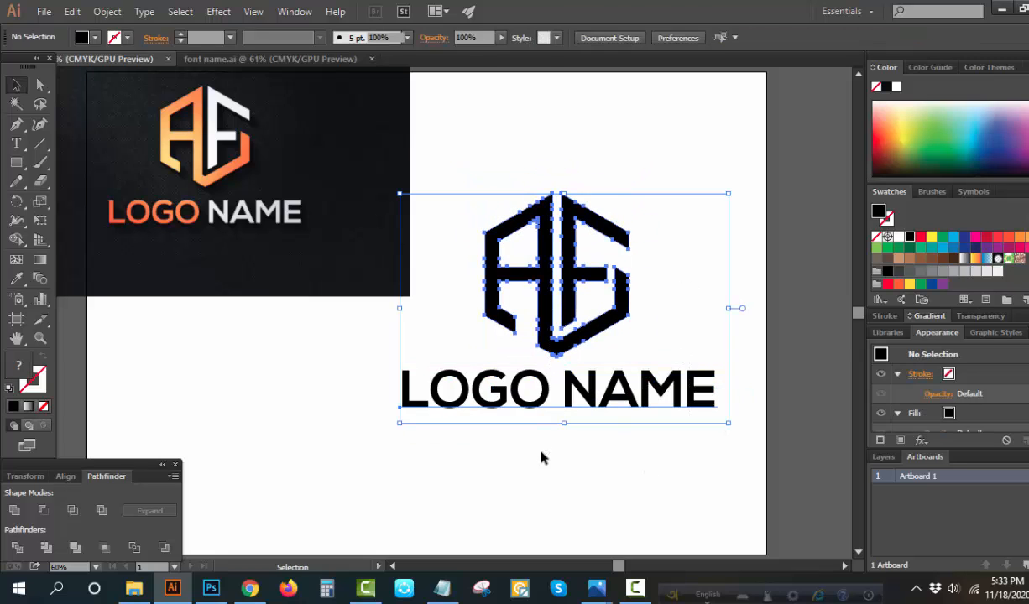
pyautogui.click(684, 296)
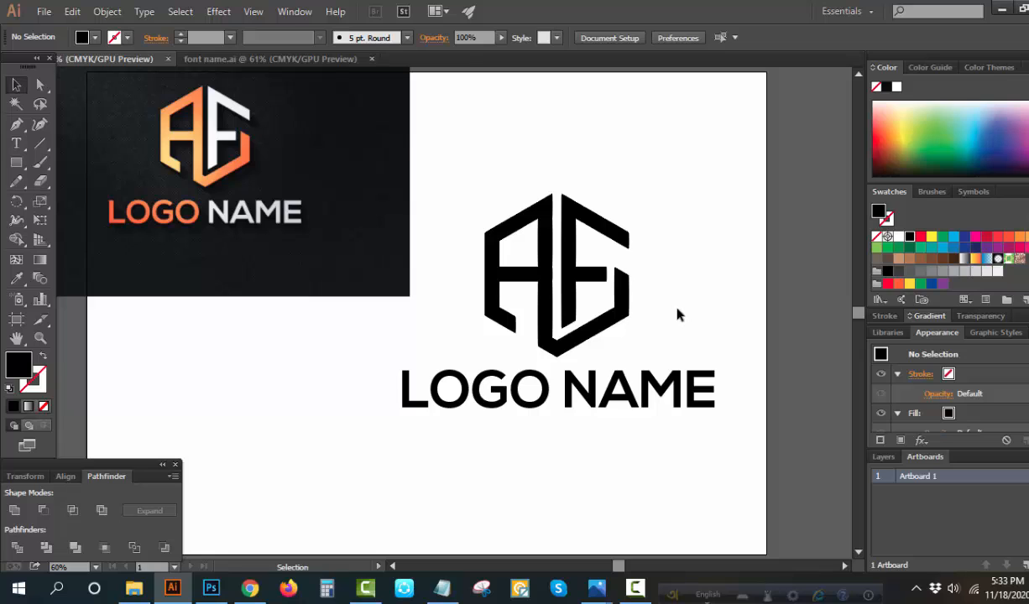
pyautogui.moveTo(673, 274); pyautogui.dragTo(625, 437)
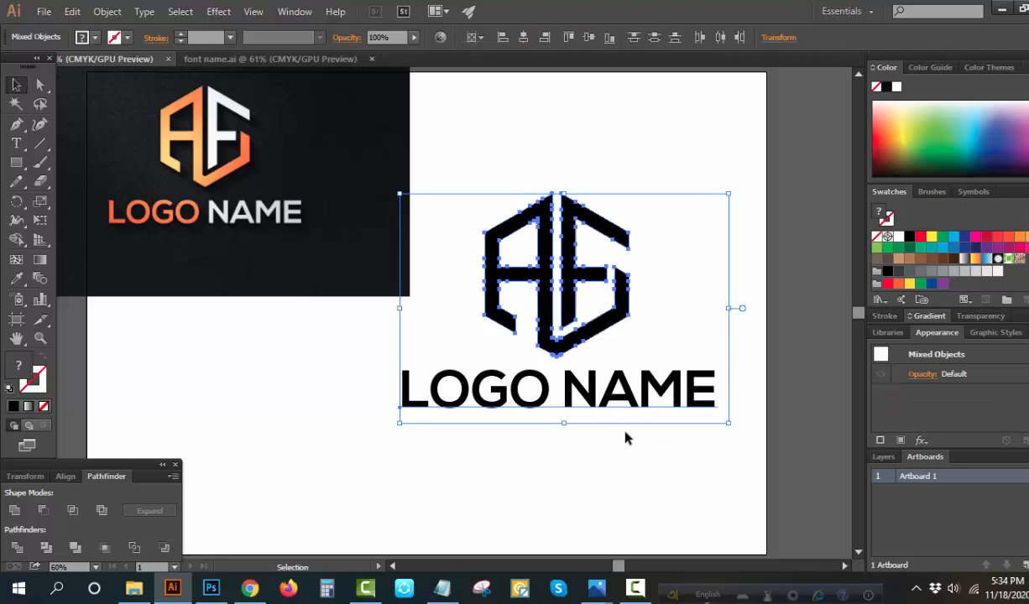
pyautogui.moveTo(662, 298); pyautogui.dragTo(561, 433)
pyautogui.click(660, 298)
# Convert the LOGO NAME text to outlines
pyautogui.click(665, 388)
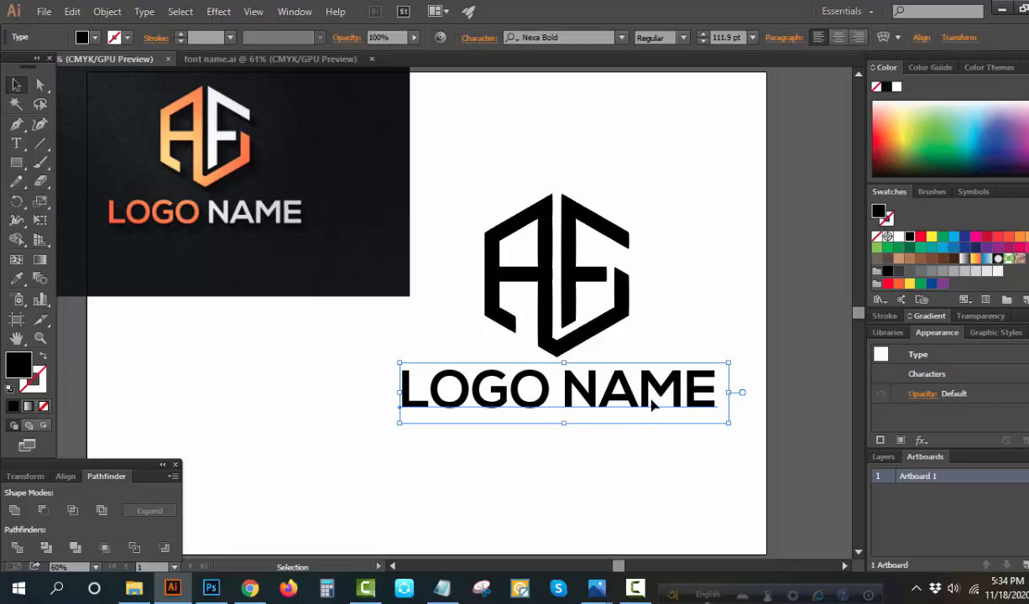
pyautogui.rightClick(652, 395)
pyautogui.click(714, 496)
pyautogui.click(609, 443)
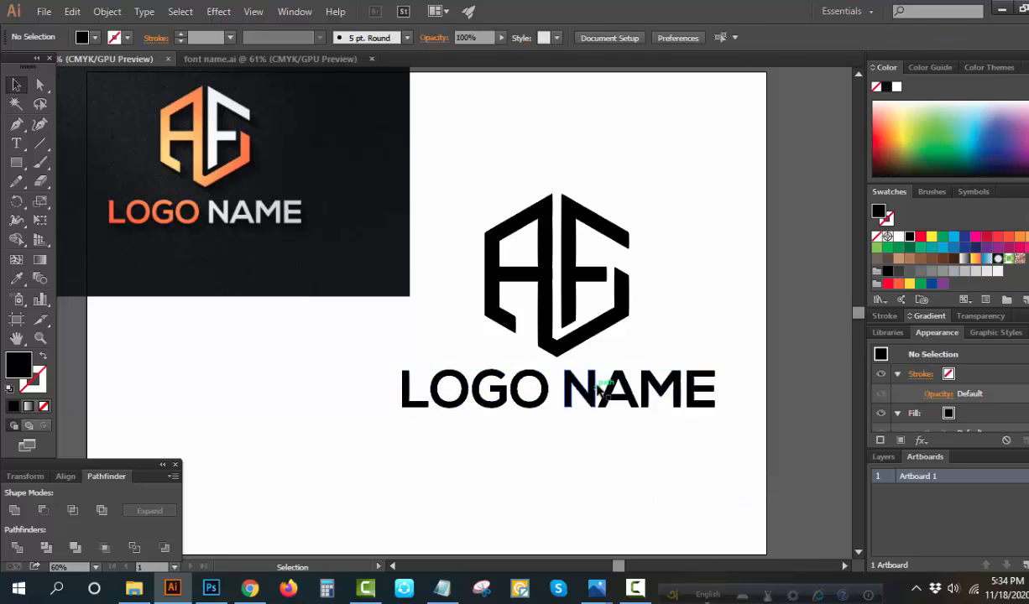
# Centre the monogram and outlined text horizontally on the artboard and group them together
pyautogui.moveTo(698, 299); pyautogui.dragTo(545, 443)
pyautogui.hotkey('ctrl', 'g')
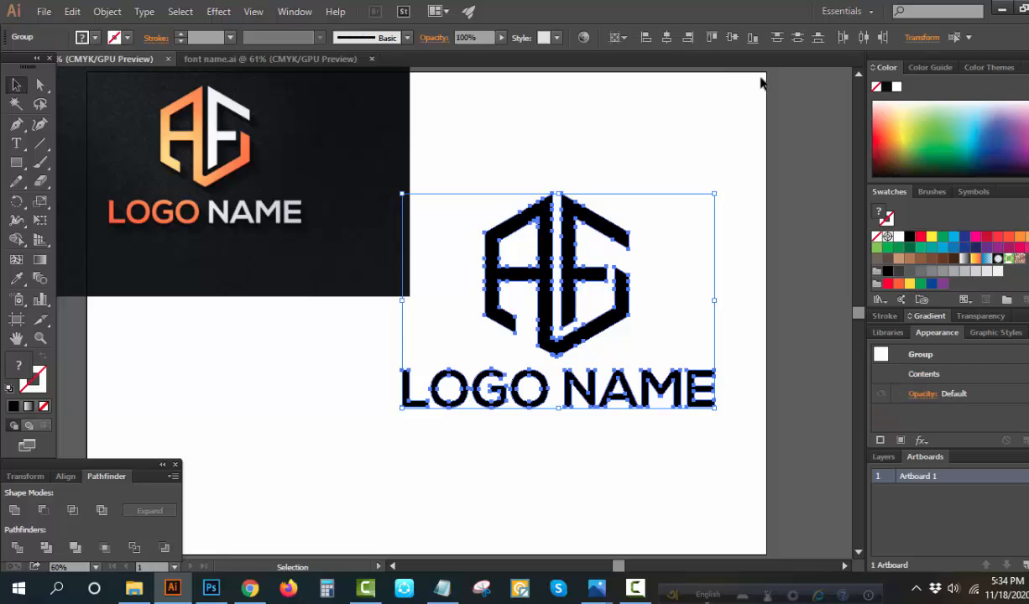
pyautogui.click(665, 38)
pyautogui.rightClick(684, 200)
pyautogui.click(737, 289)
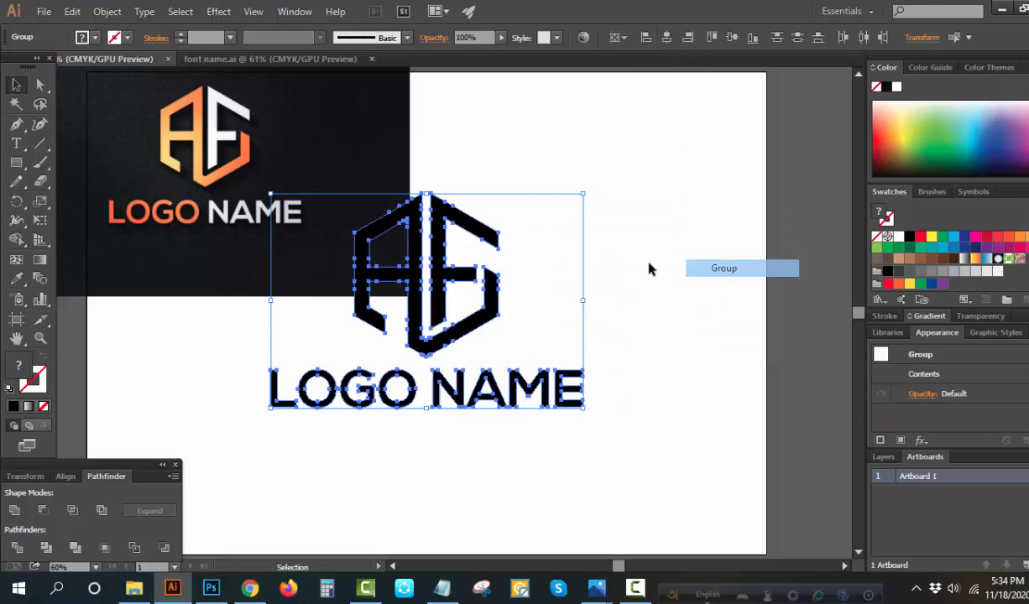
pyautogui.click(650, 269)
# Delete the reference image and centre the logo group vertically on the artboard
pyautogui.click(288, 159)
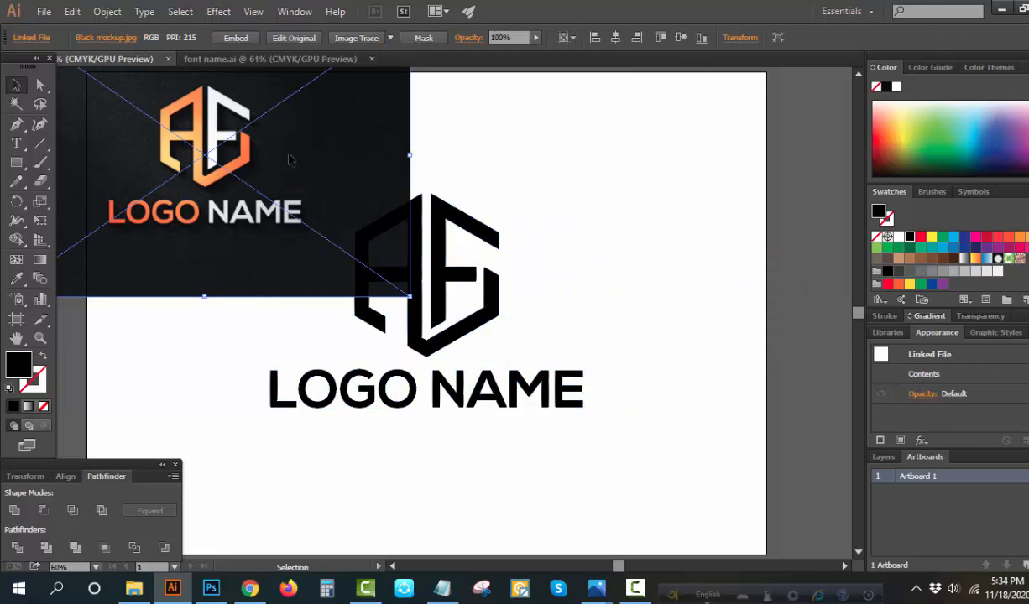
pyautogui.press('Delete')
pyautogui.hotkey('ctrl', 'a')
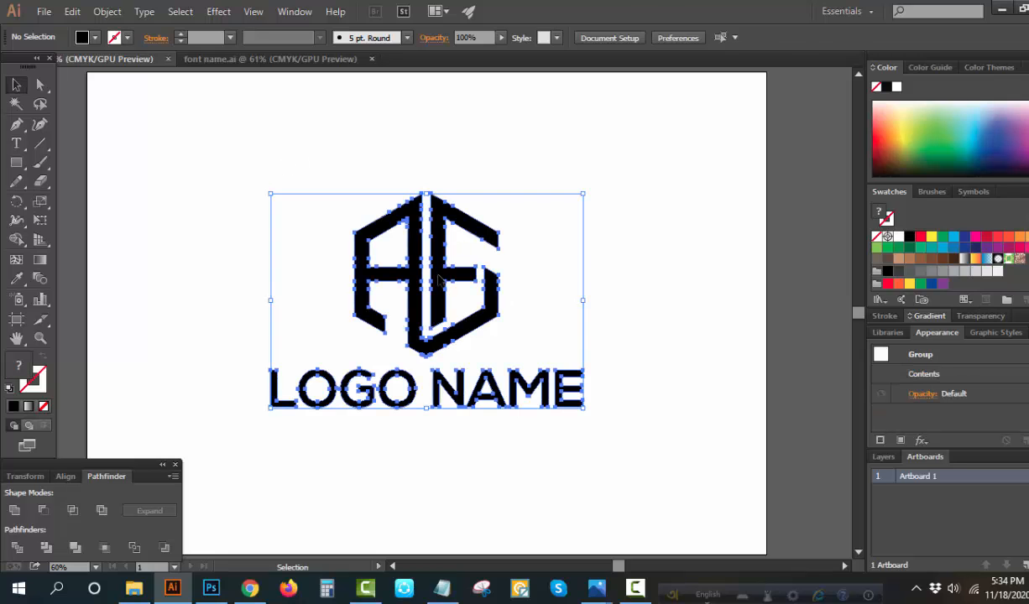
pyautogui.click(732, 38)
pyautogui.click(156, 138)
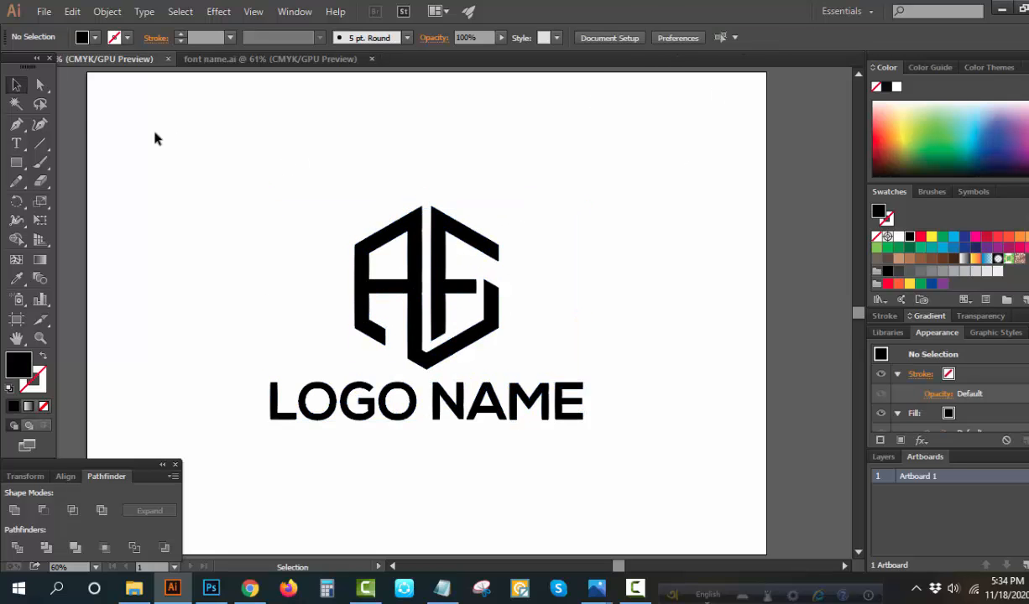
# Fill the A-shaped part of the monogram and the word LOGO with the orange-red swatch
pyautogui.press('a')
pyautogui.click(404, 294)
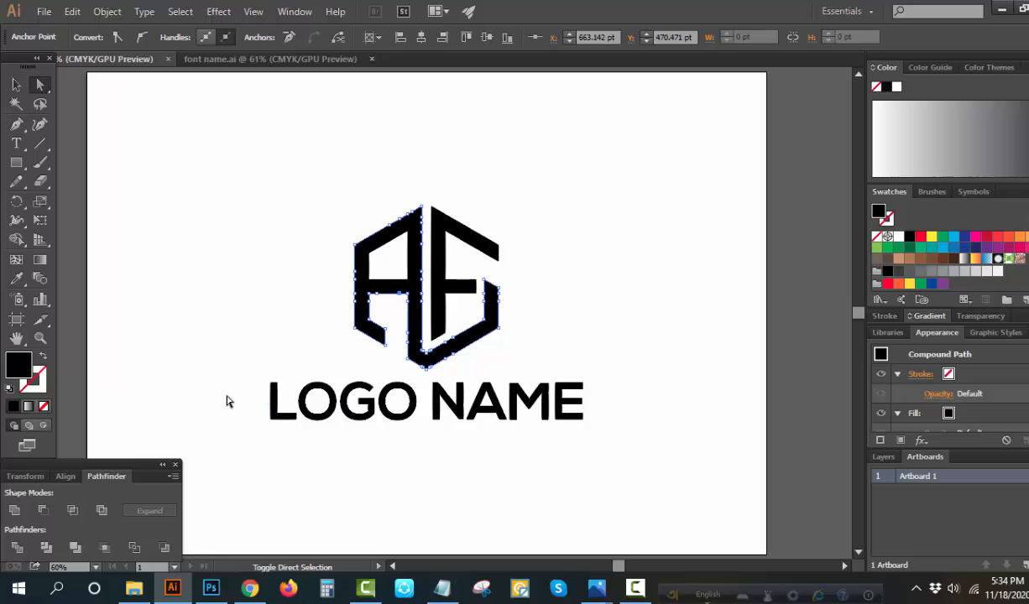
pyautogui.moveTo(227, 396); pyautogui.dragTo(398, 449)
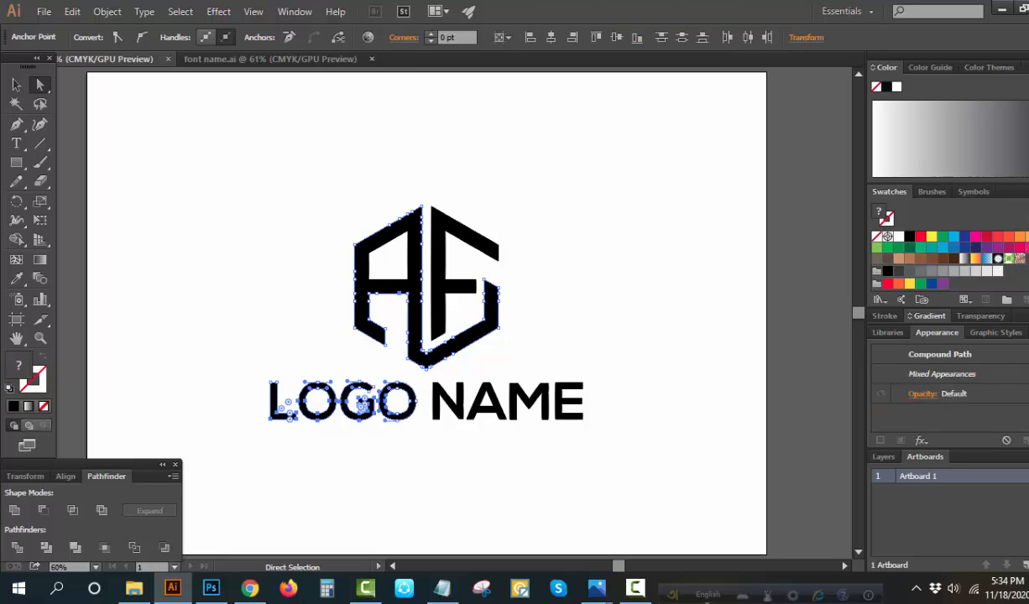
pyautogui.click(1009, 237)
pyautogui.click(535, 269)
# Fill the F-shaped part of the monogram and the word NAME with a light grey swatch
pyautogui.click(514, 256)
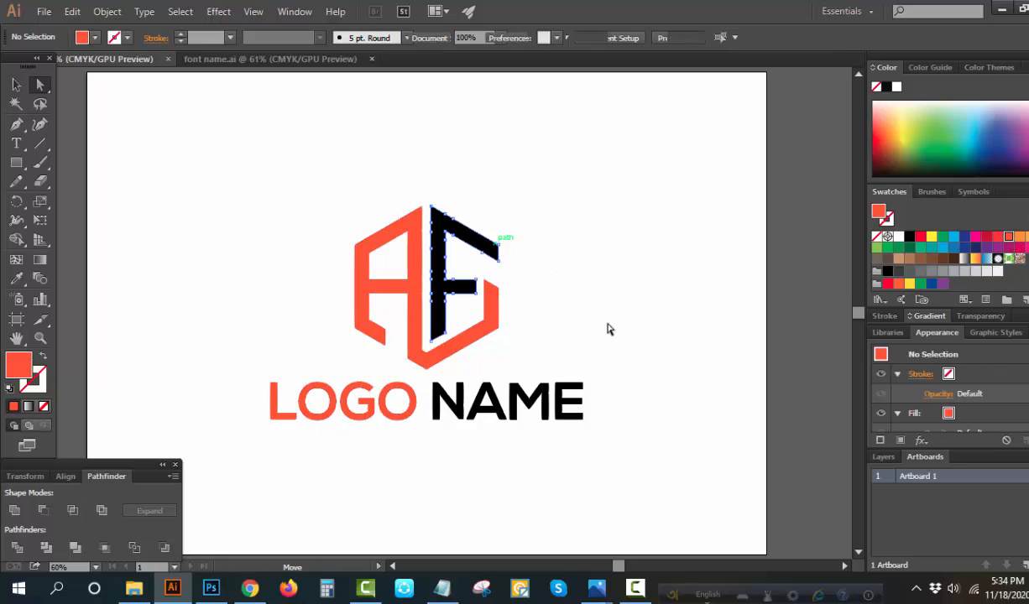
pyautogui.moveTo(627, 390); pyautogui.dragTo(518, 449)
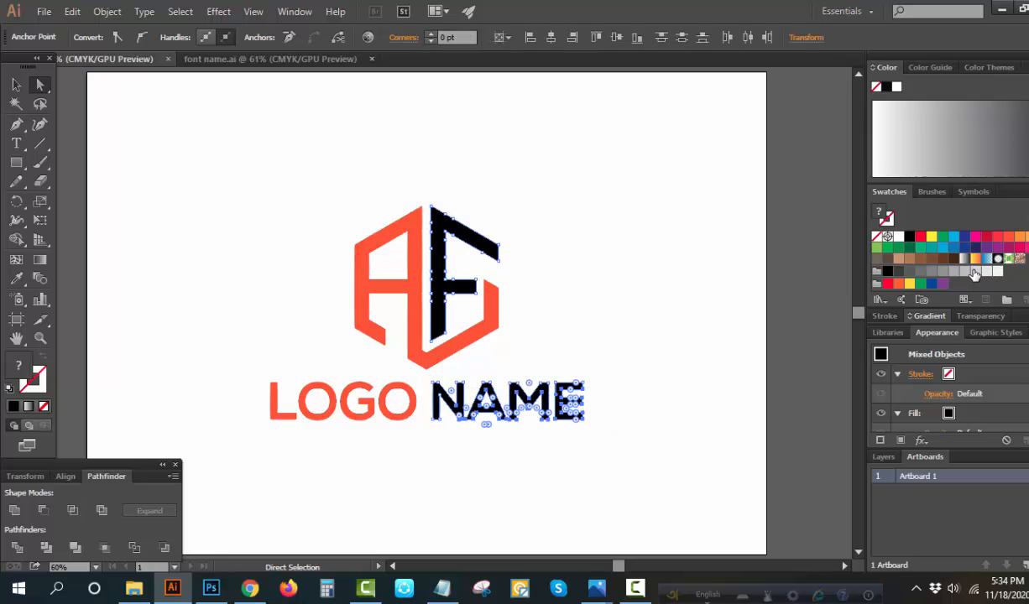
pyautogui.click(975, 271)
pyautogui.click(534, 319)
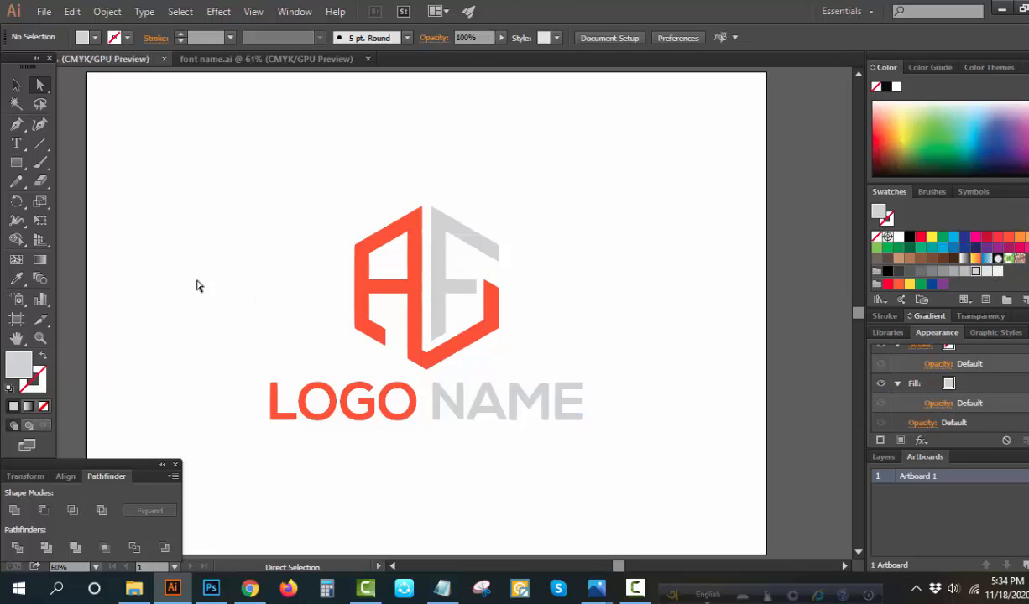
# Switch to Photoshop, open the mockup's "your logo here" smart object, save it with the enlarged AF logo and return to the mockup document
pyautogui.click(211, 588)
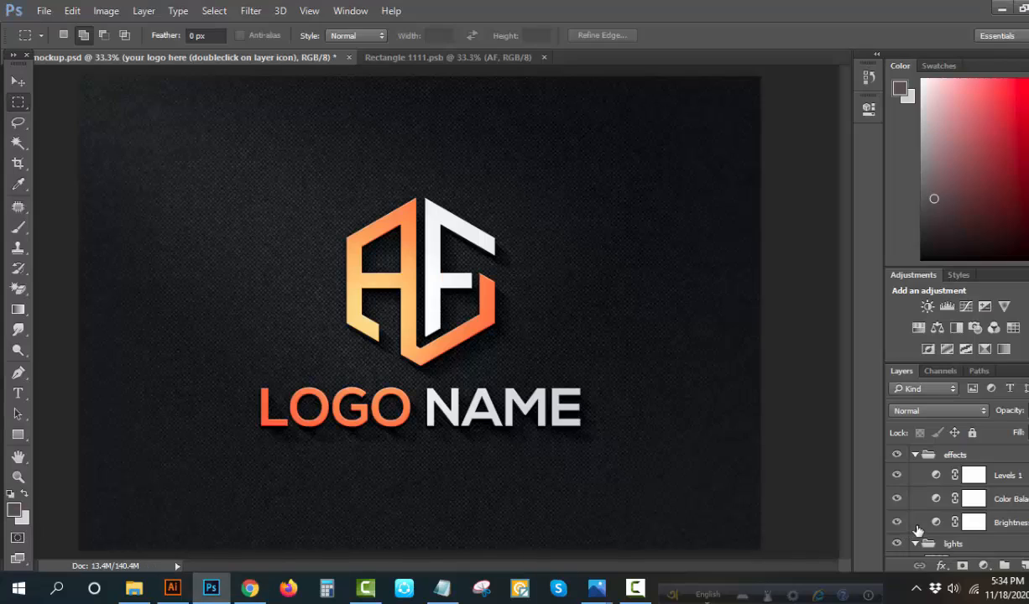
pyautogui.scroll(-3, 942, 475)
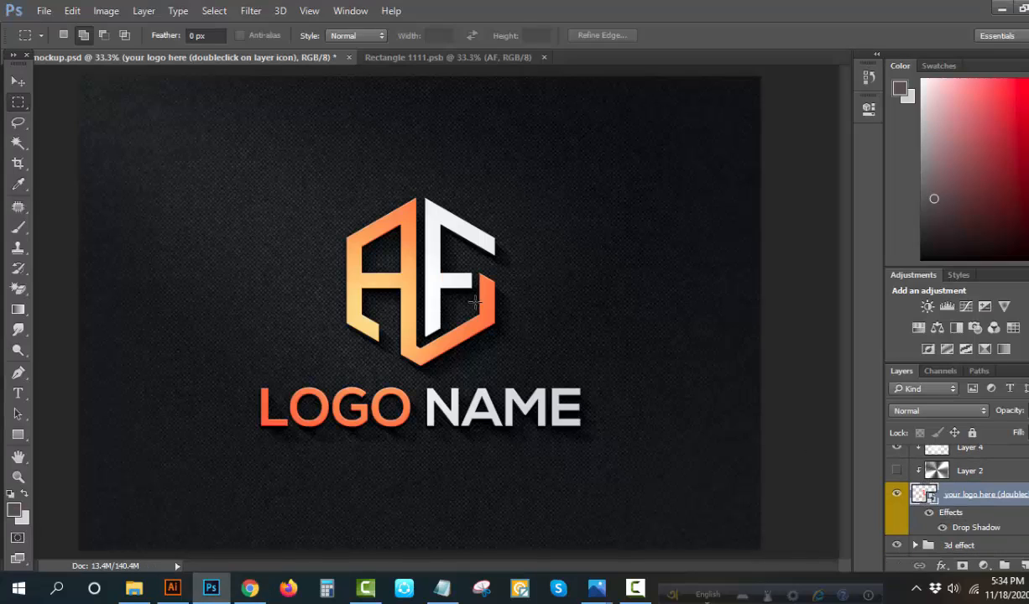
pyautogui.doubleClick(925, 495)
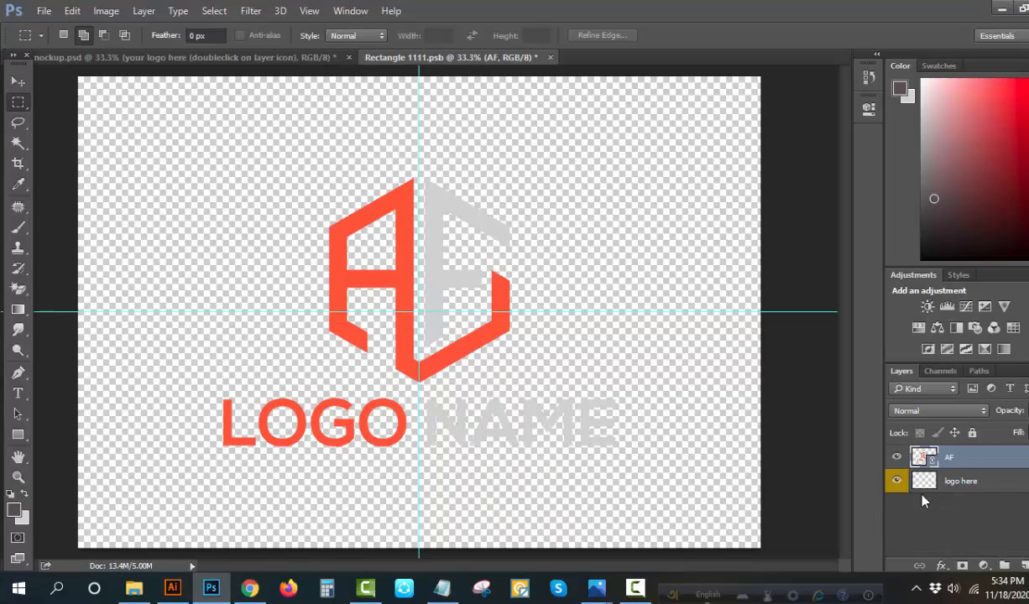
pyautogui.hotkey('ctrl', 's')
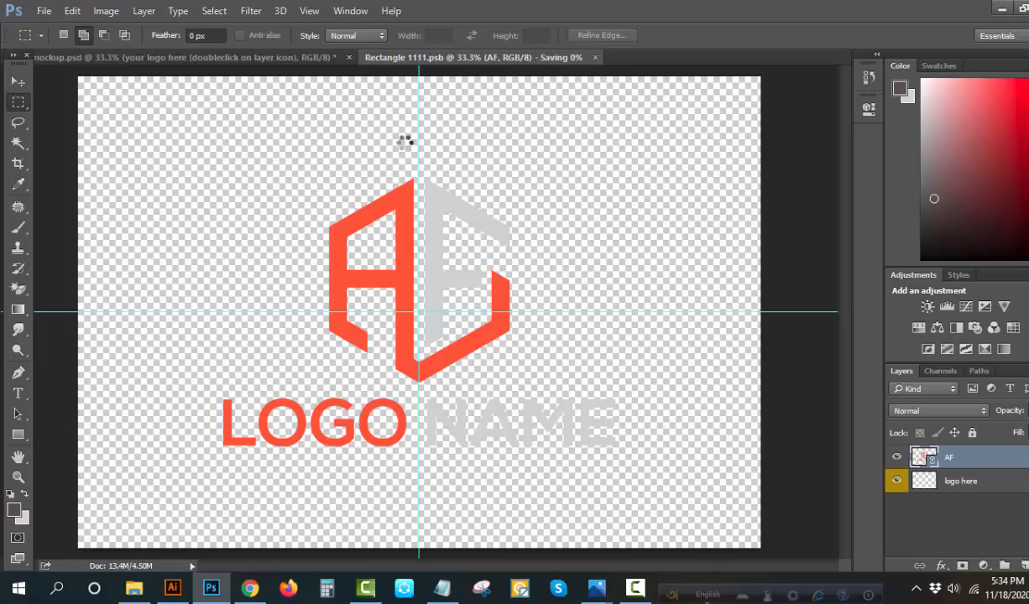
pyautogui.click(298, 58)
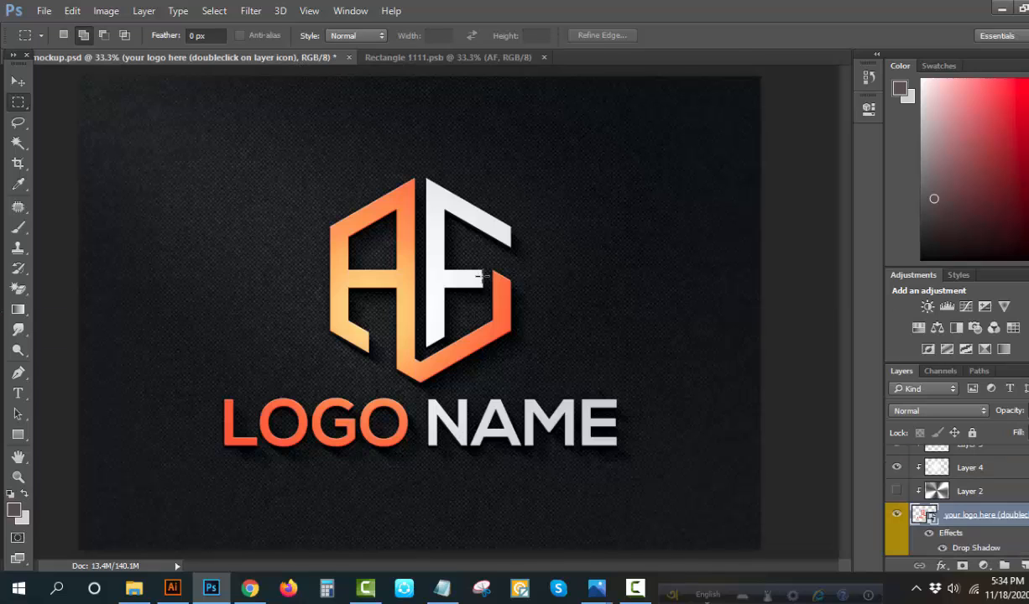